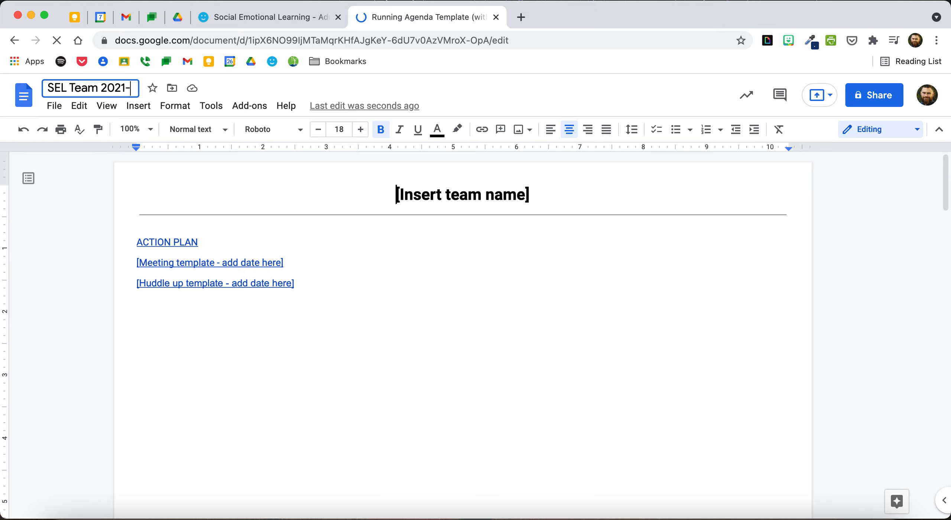
- Rename the document as SEL Team 2021-22 Running Agenda and replace the [Insert team name] heading with the same title
text(Ru)
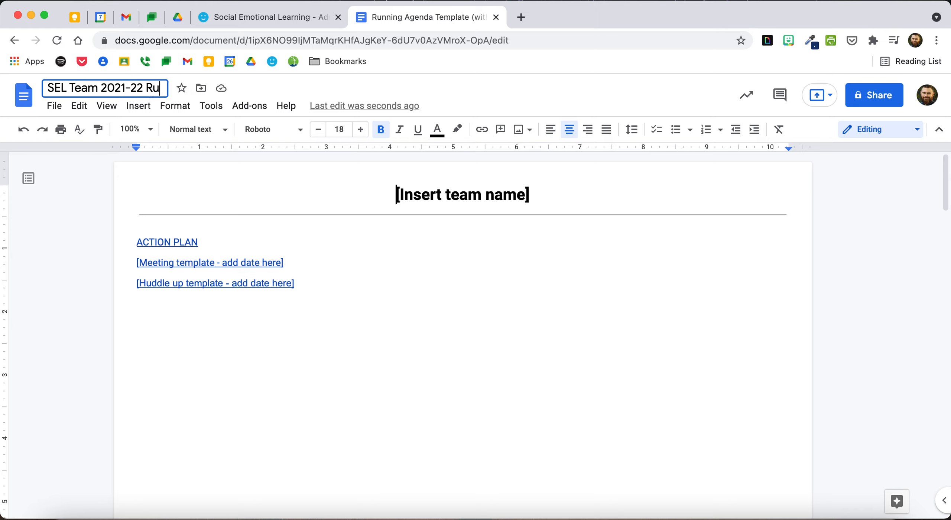
text(nning Agenda)
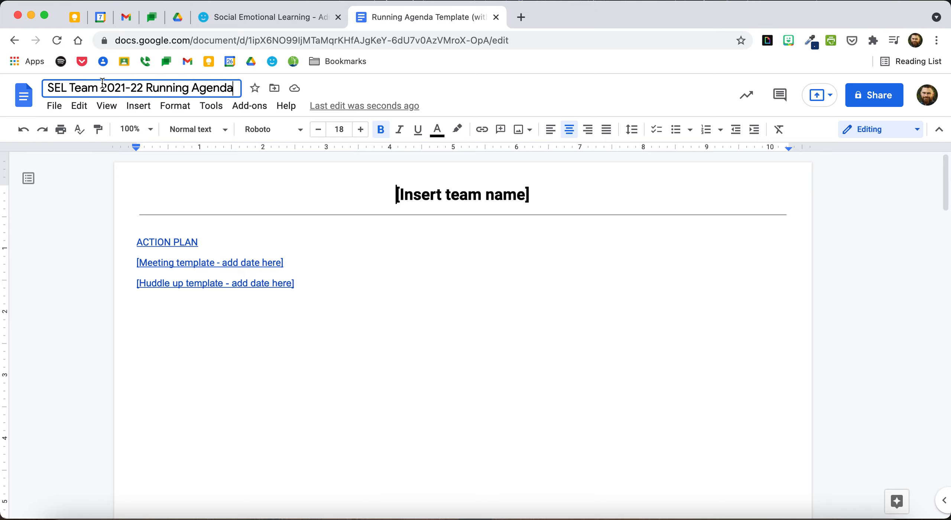
click(487, 196)
drag(547, 198, 381, 200)
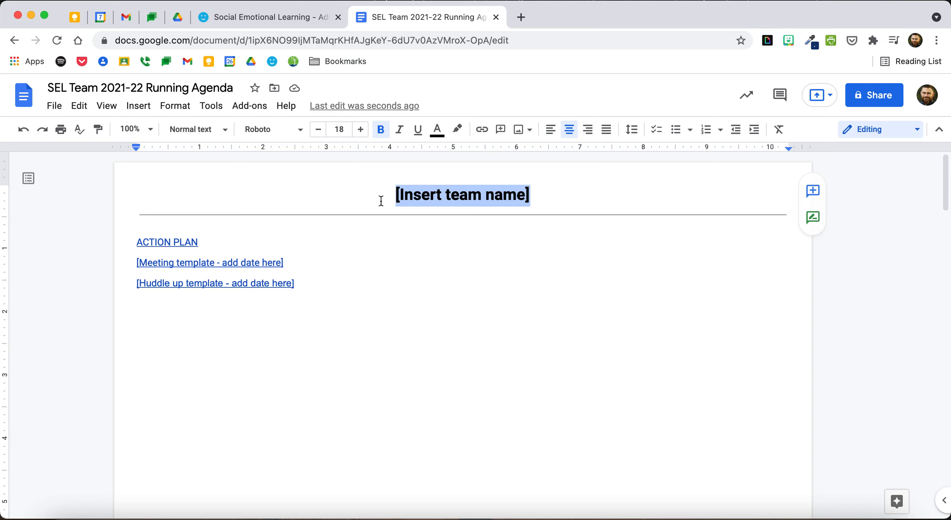
text(SEL)
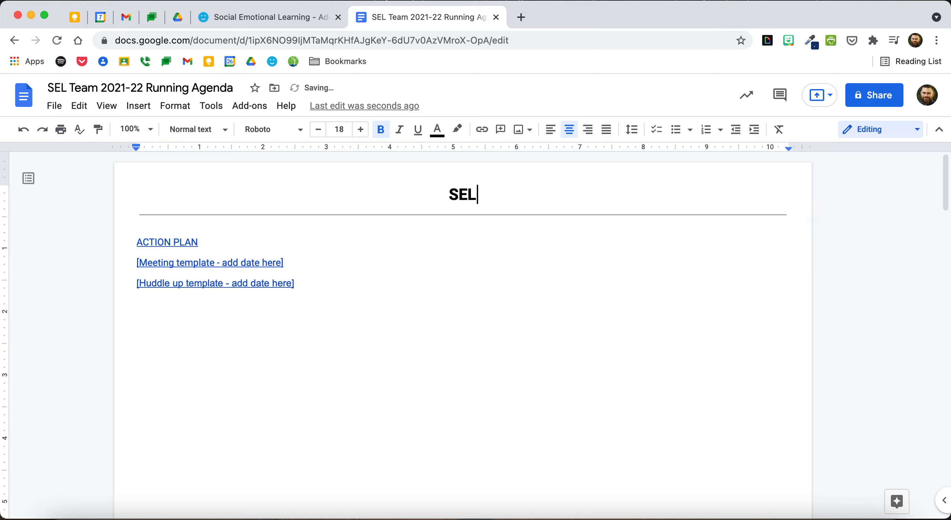
text( Team 2021-22 Running Agenda)
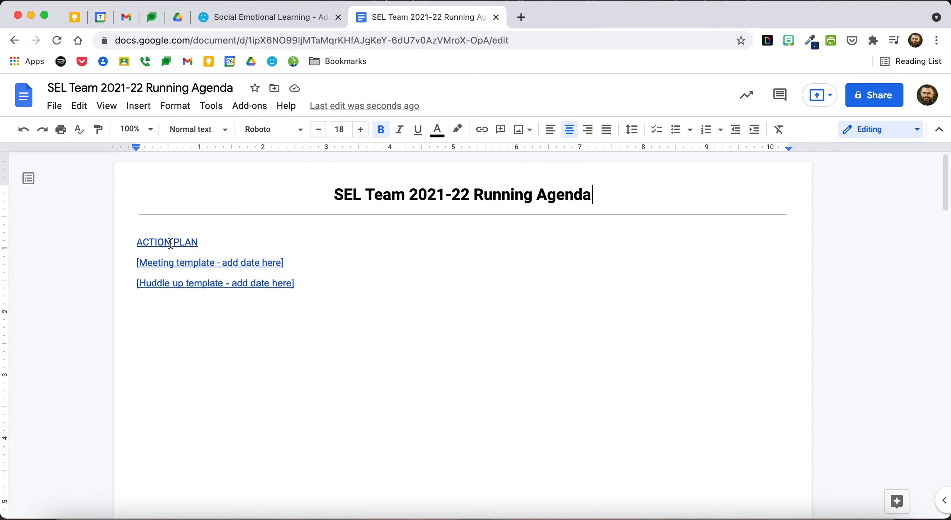
- Inspect the table of contents links for the action plan, meeting template and huddle up template
click(170, 242)
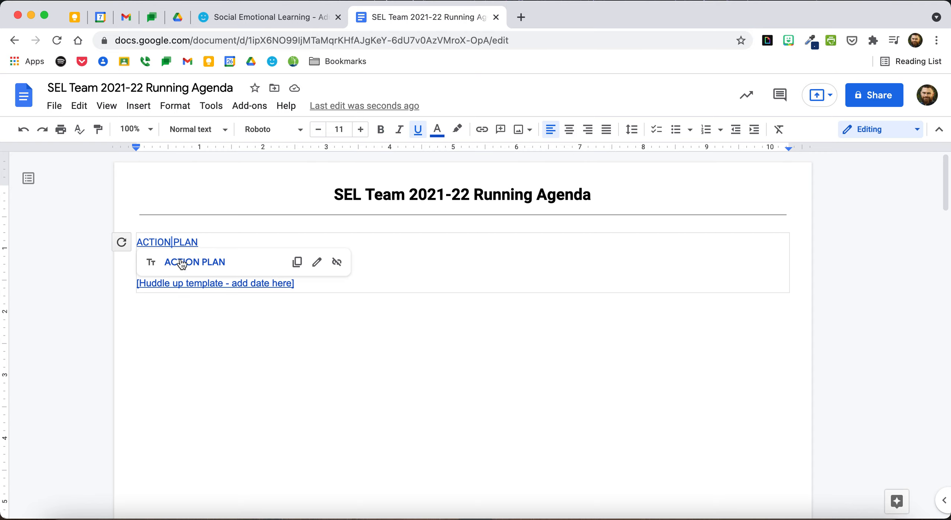
click(221, 242)
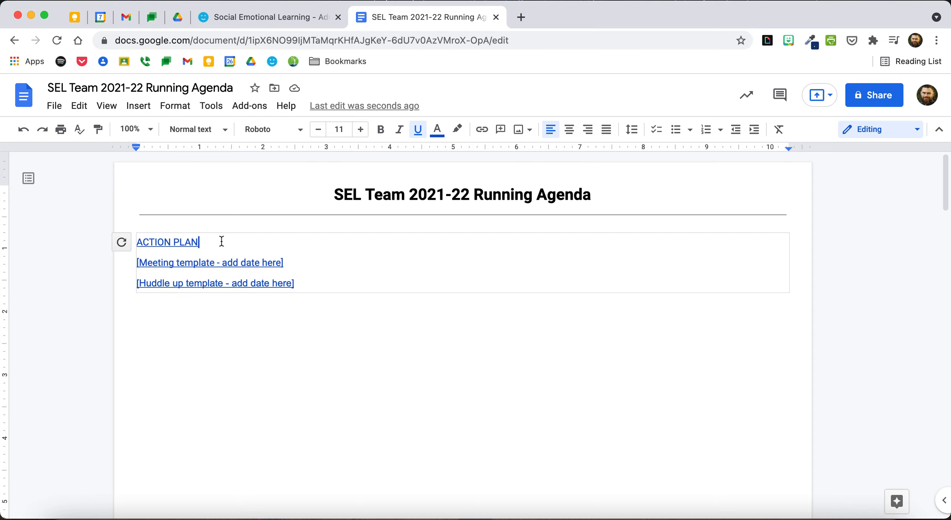
click(222, 265)
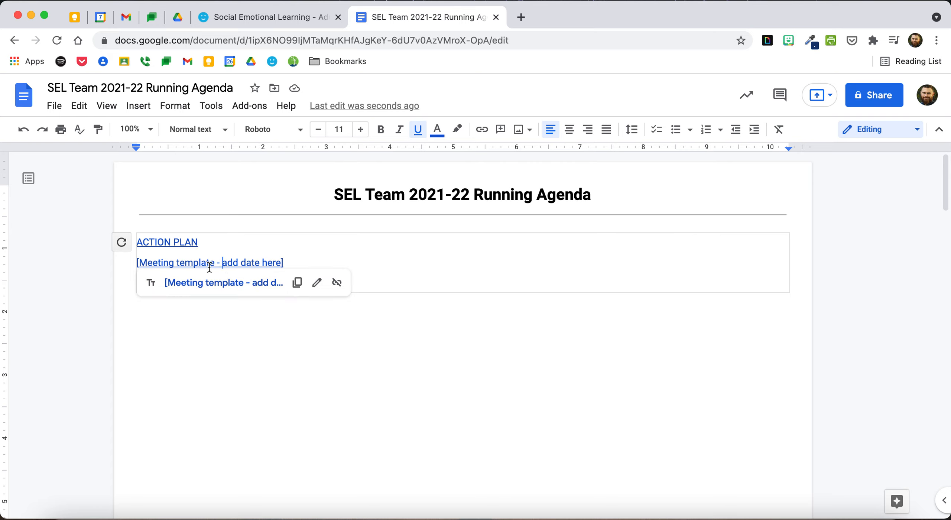
click(371, 283)
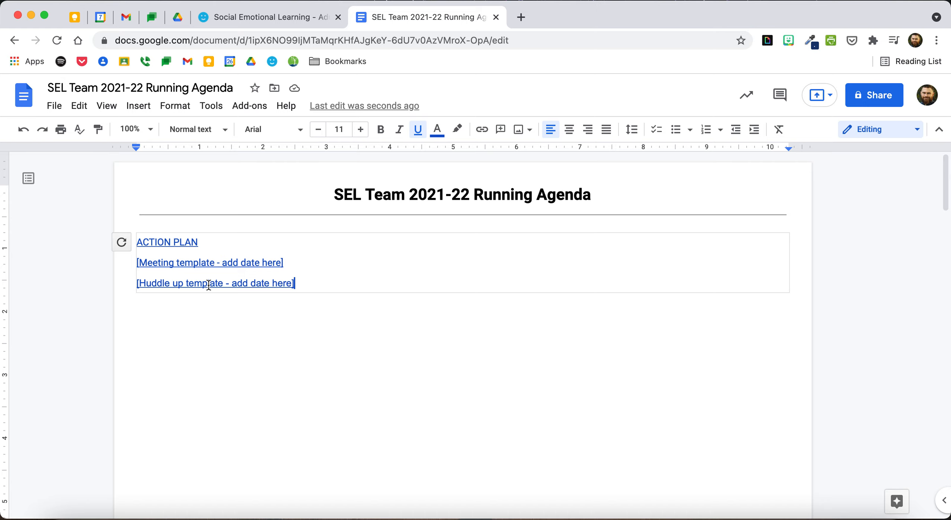
- Duplicate the whole meeting template, heading and table included, directly above the original, with a blank line between the two
click(194, 263)
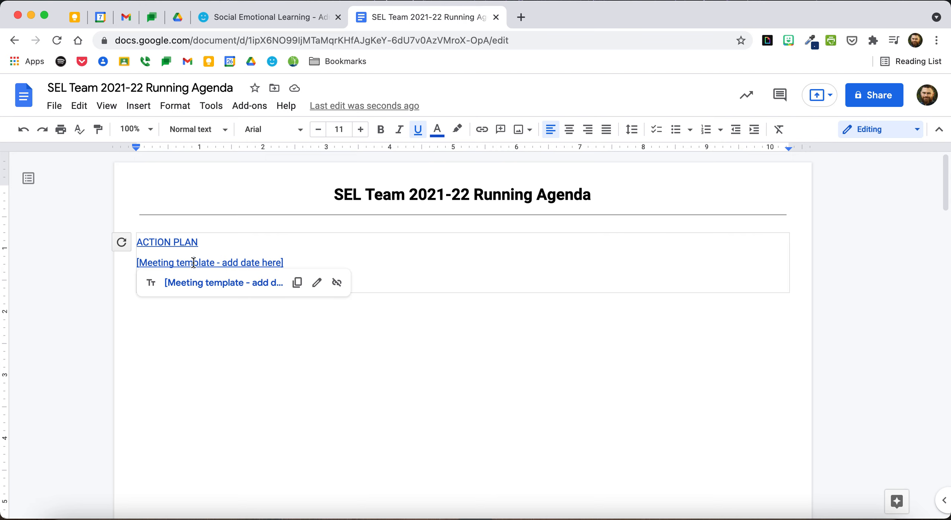
click(220, 283)
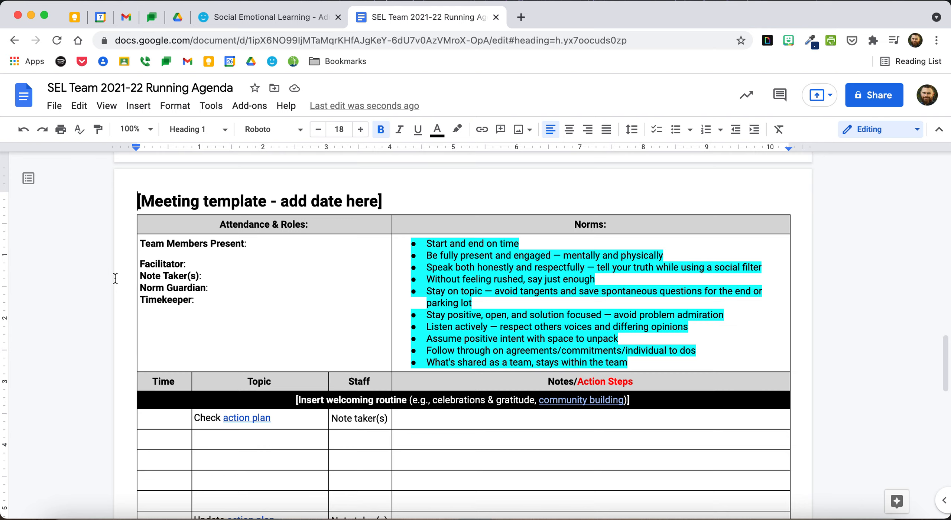
scroll(115, 278, down, 5)
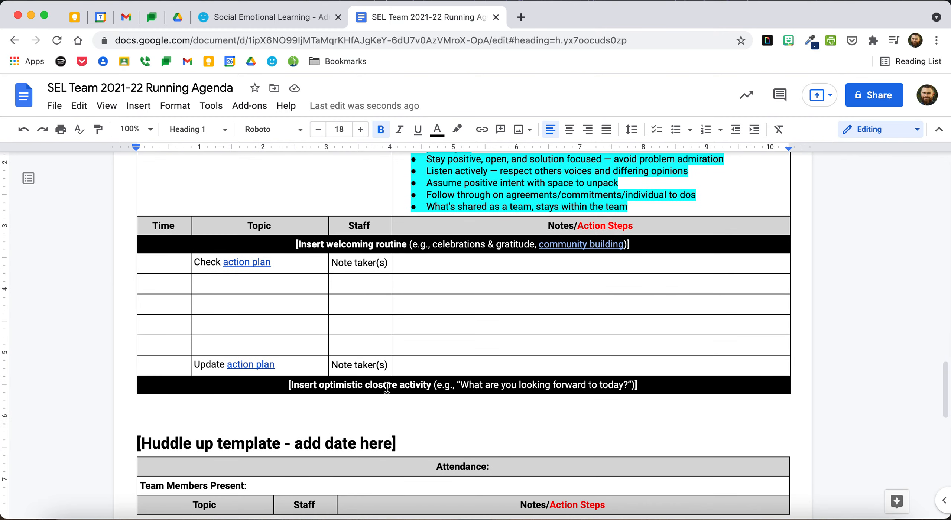
scroll(387, 388, up, 5)
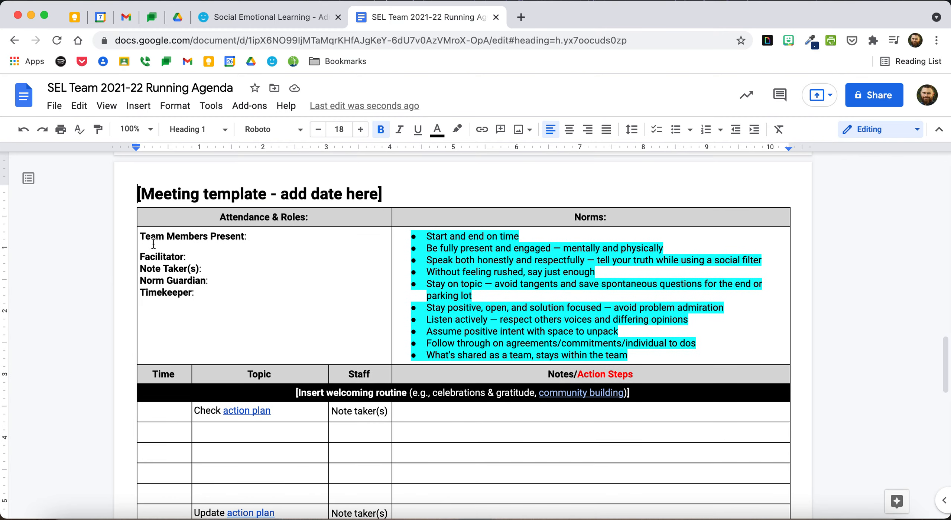
scroll(240, 338, down, 4)
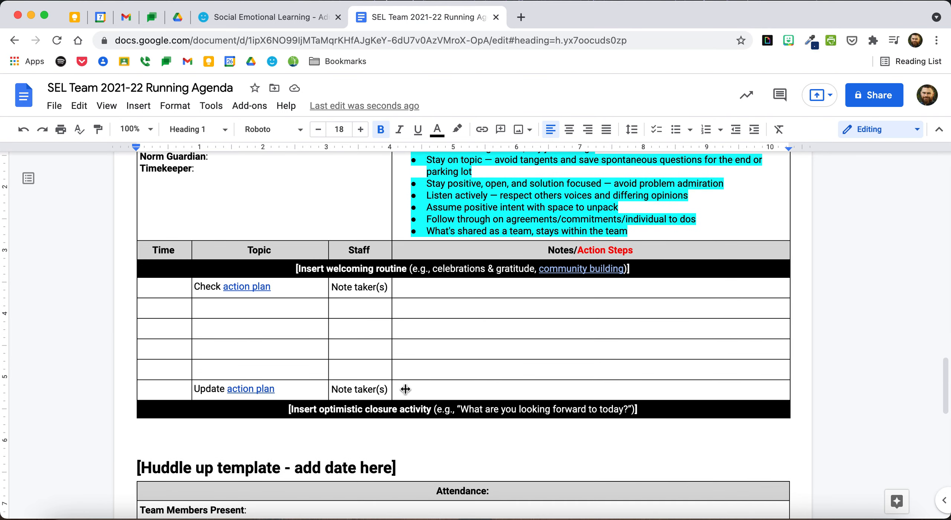
shift+click(429, 414)
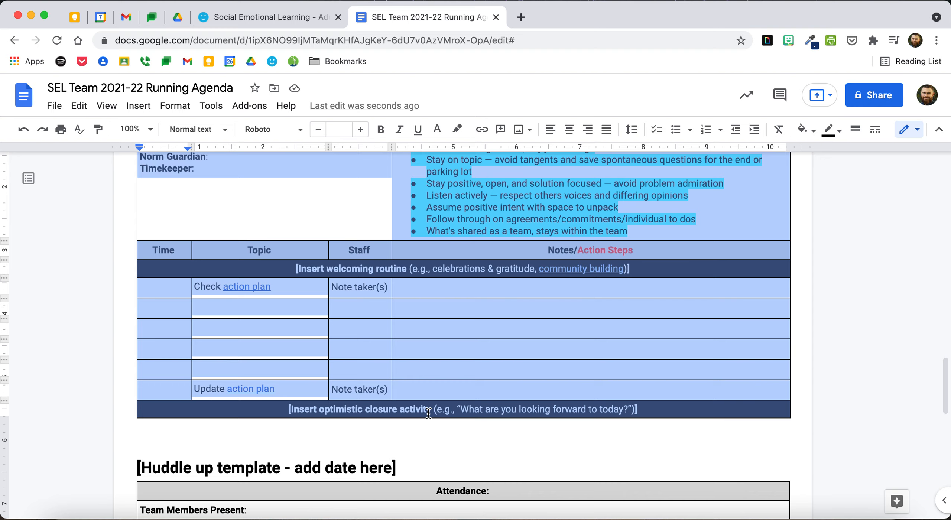
scroll(429, 413, up, 3)
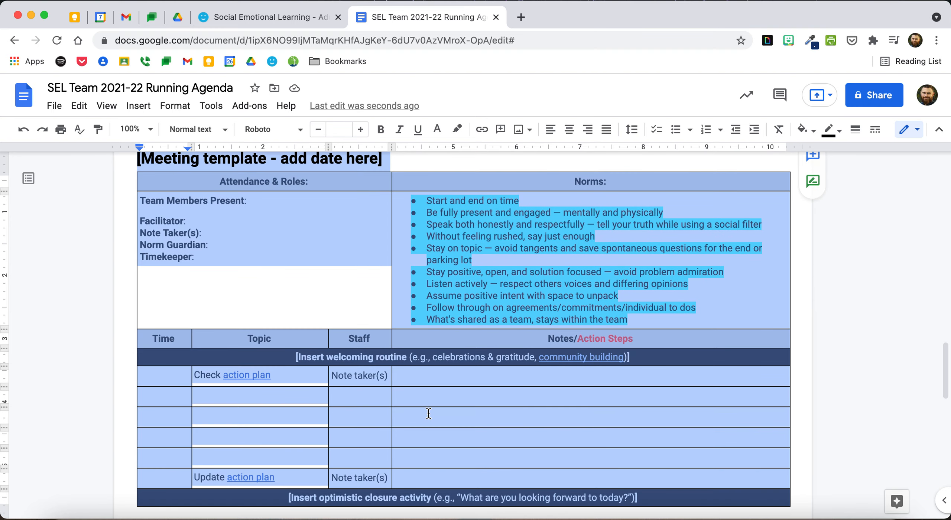
scroll(429, 414, up, 3)
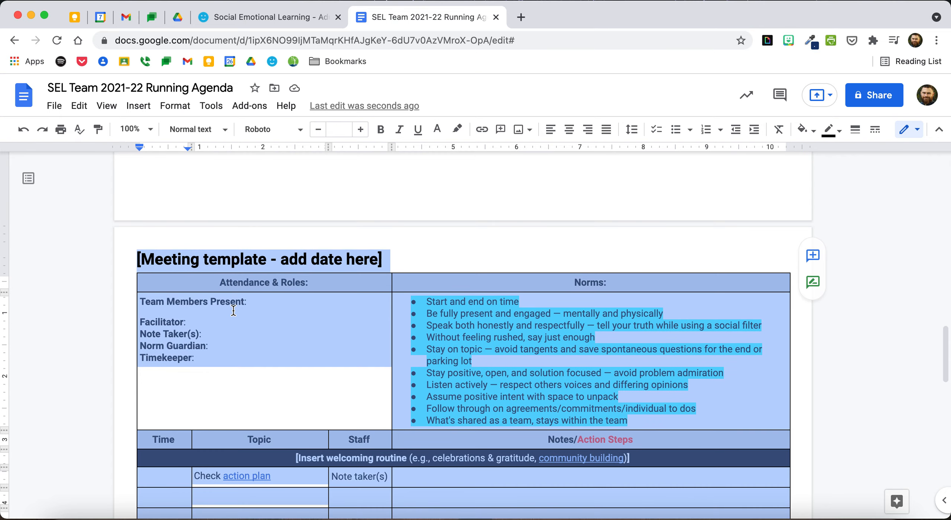
scroll(233, 311, up, 2)
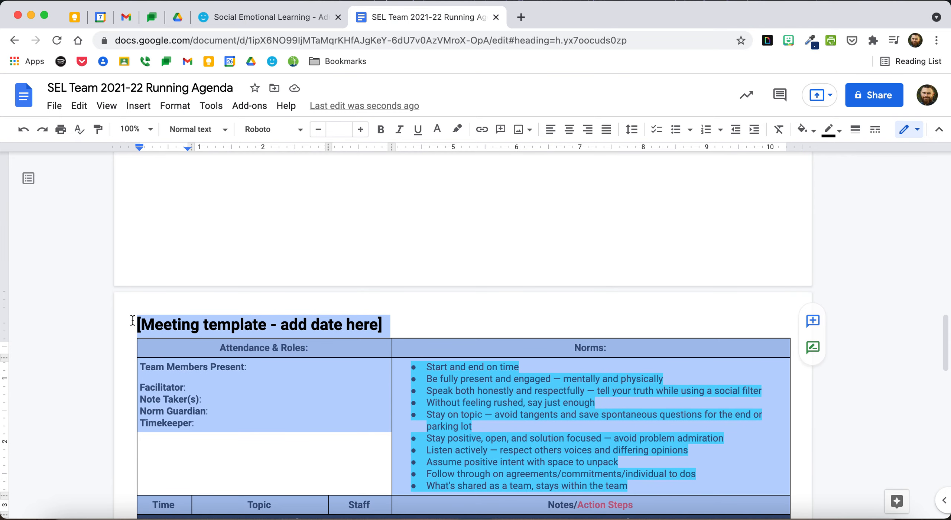
click(132, 320)
key(Return)
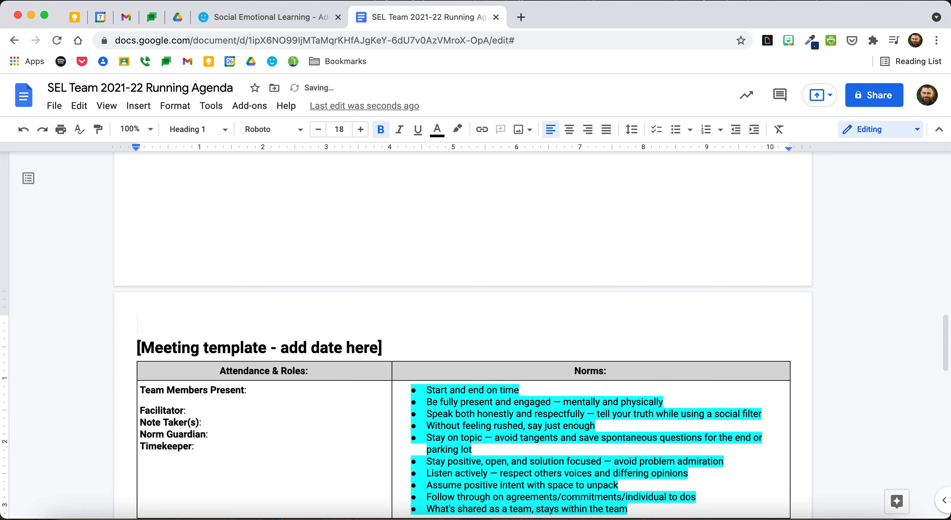
key(super+v)
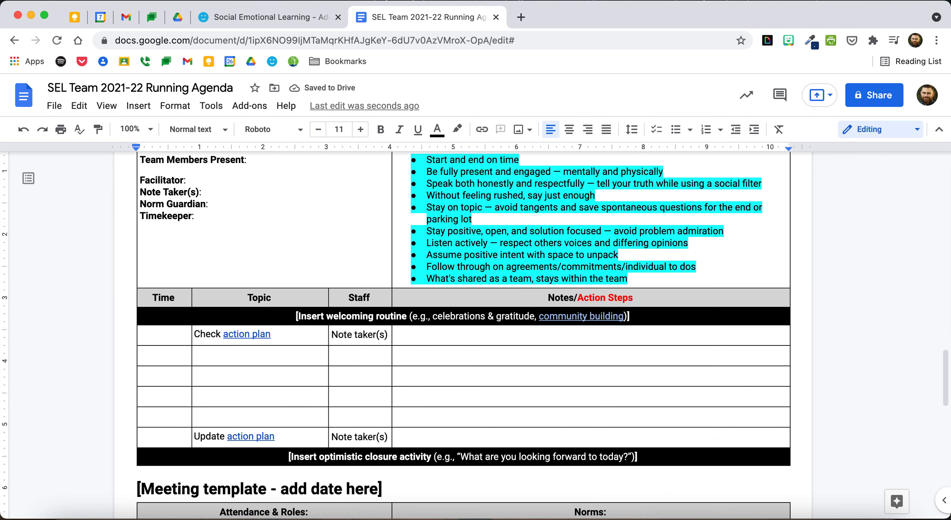
key(Return)
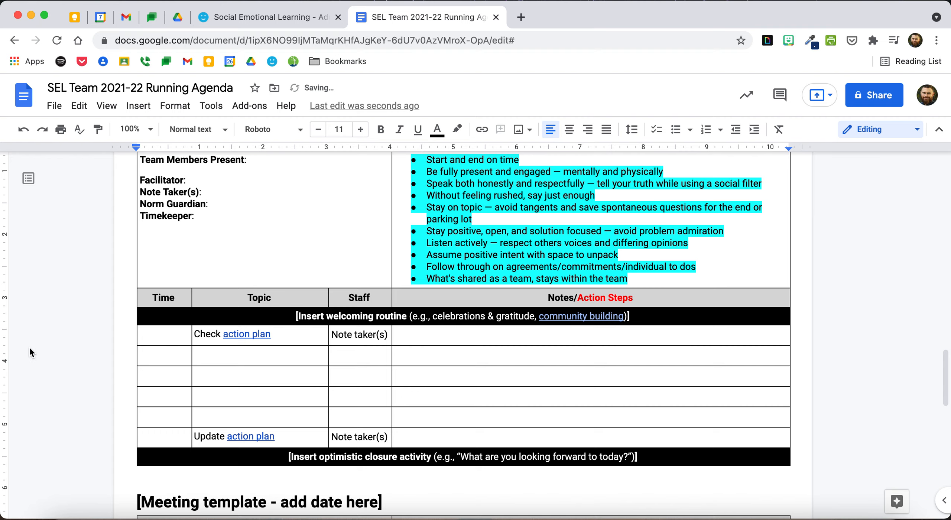
- Replace the heading of the upper meeting template copy with the date 9/9/21
scroll(75, 378, up, 4)
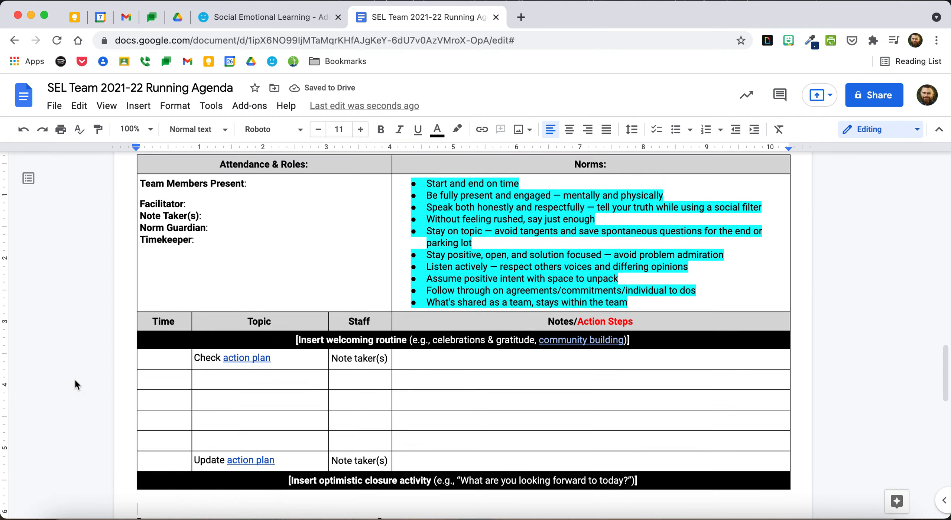
click(386, 242)
drag(387, 241, 128, 239)
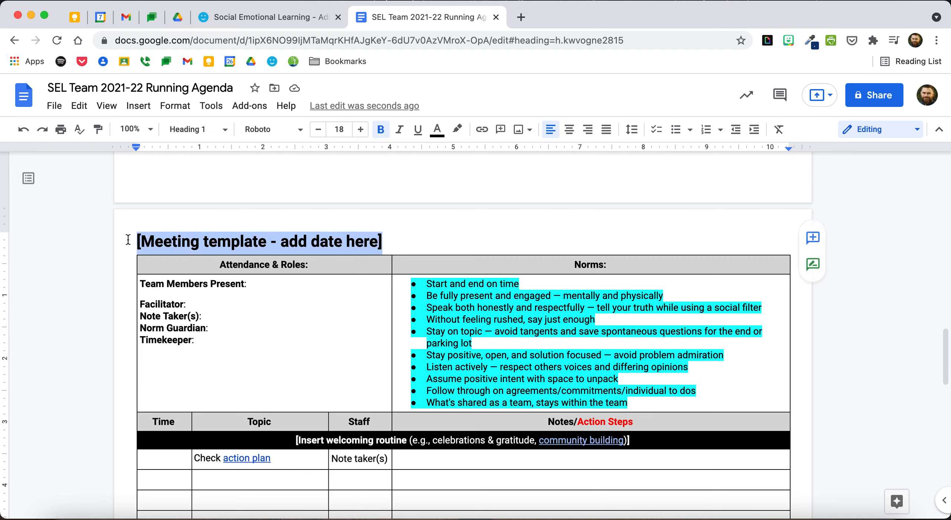
text(9/9/21)
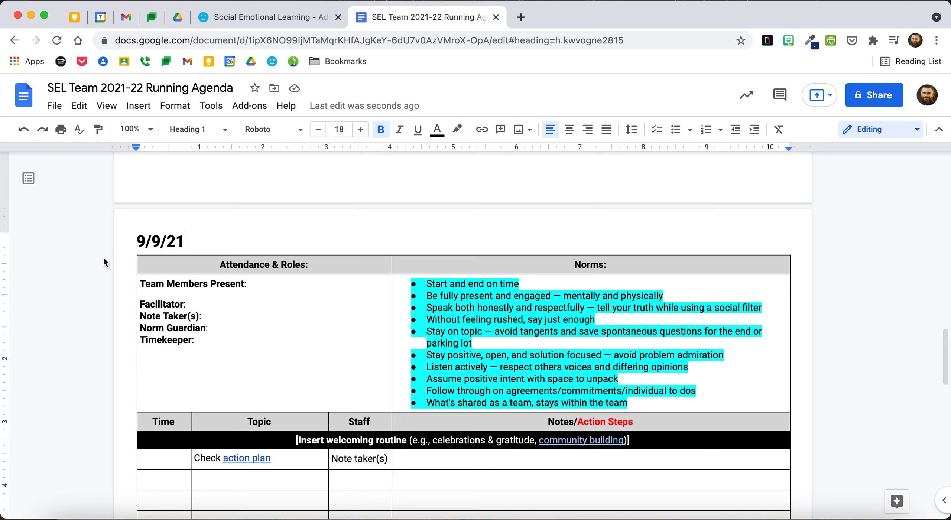
- Update the table of contents on the first page to include the newly dated meeting
scroll(103, 259, down, 10)
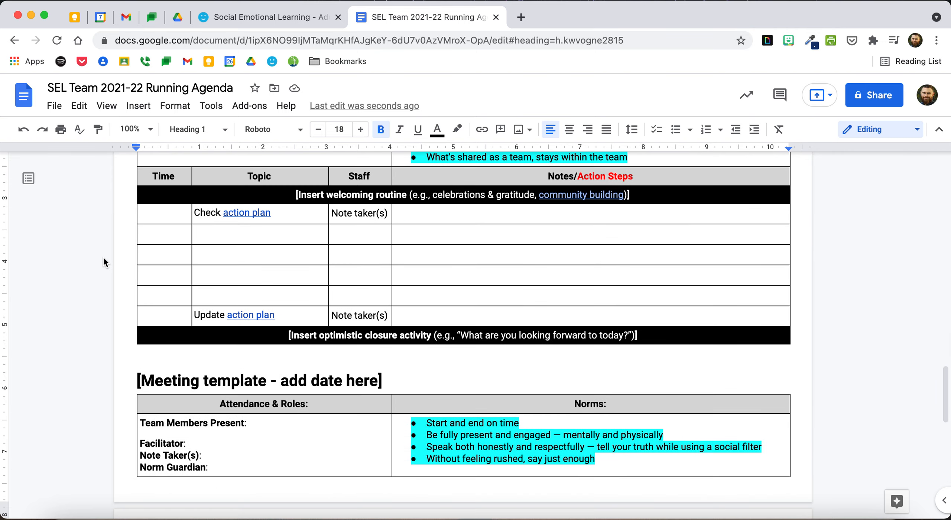
scroll(103, 259, down, 1)
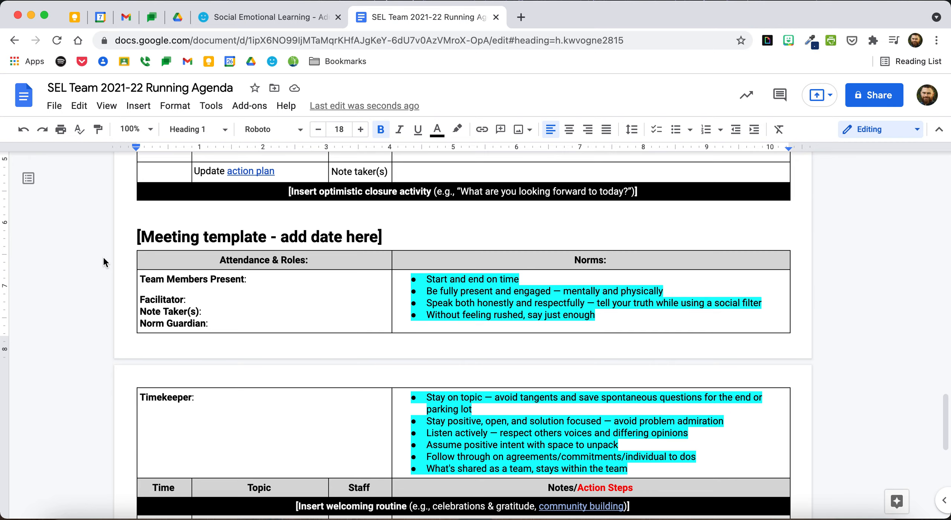
scroll(103, 259, up, 15)
scroll(104, 258, up, 15)
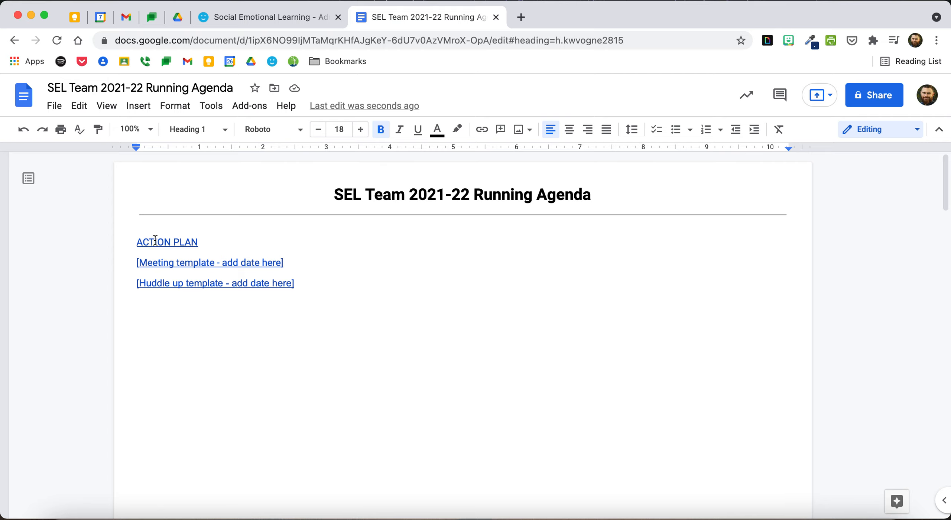
click(166, 263)
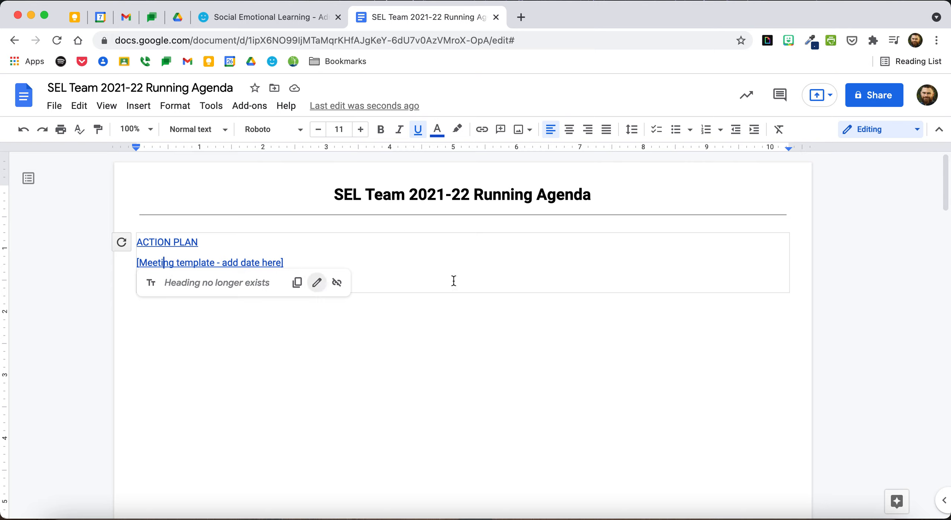
click(125, 249)
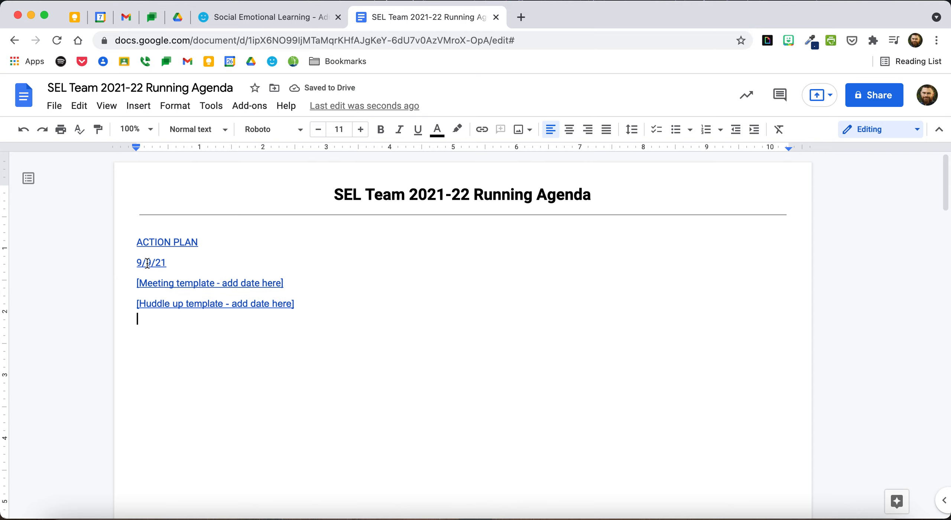
- Follow the 9/9/21 link from the table of contents, review that agenda and the template below it, and return to the links
click(147, 263)
click(168, 278)
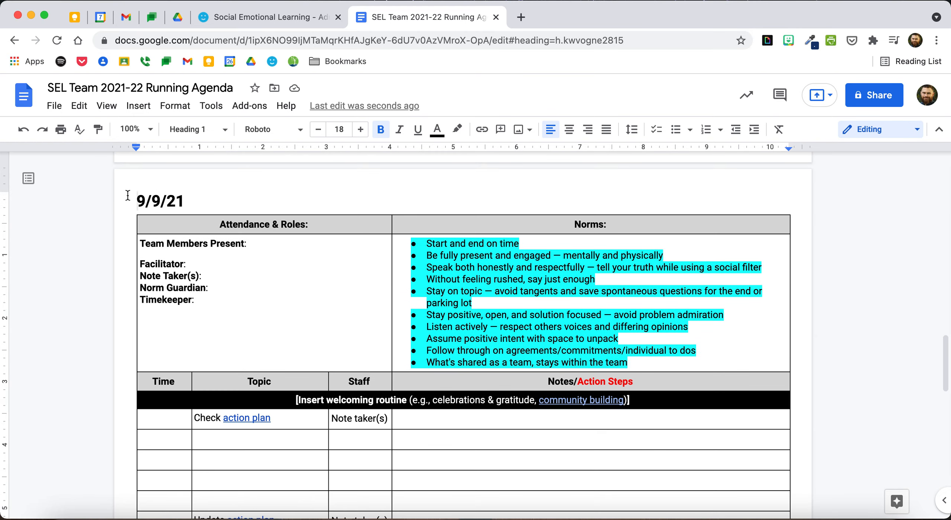
scroll(126, 204, down, 10)
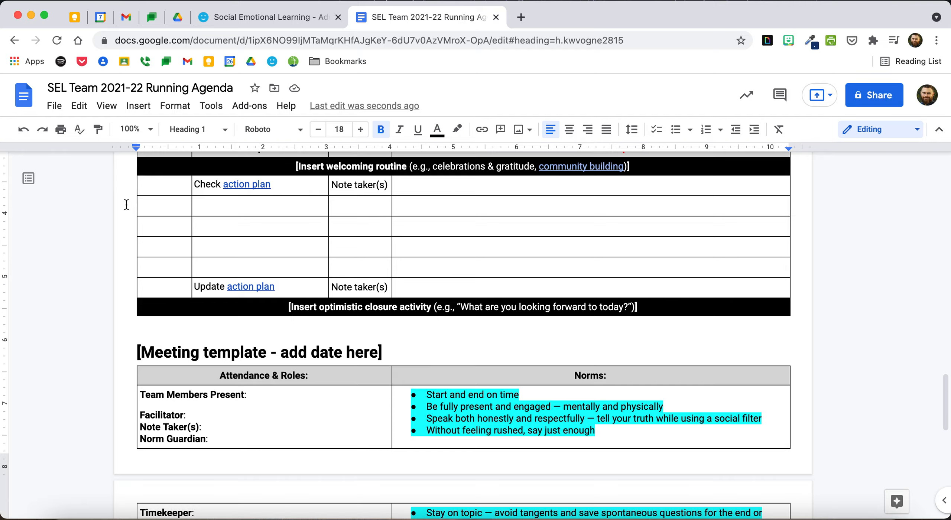
scroll(130, 321, up, 2)
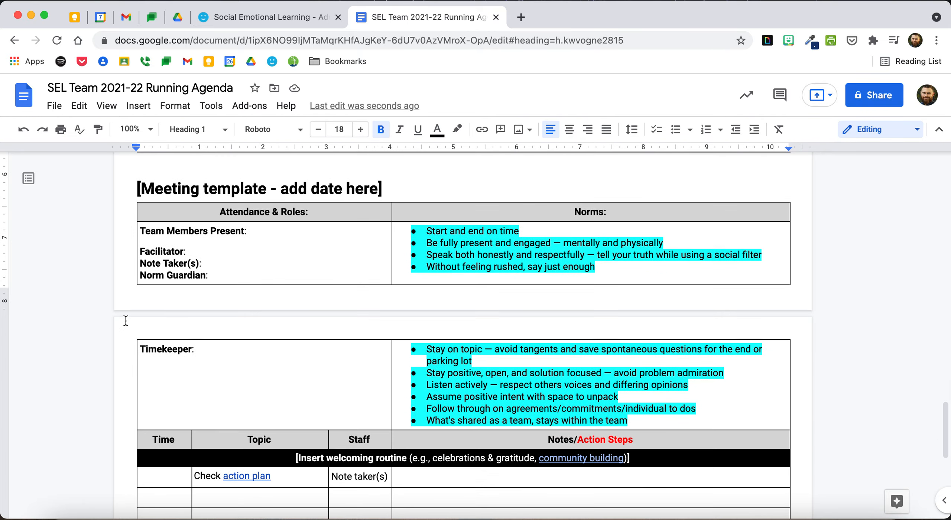
scroll(130, 321, up, 6)
scroll(126, 320, up, 15)
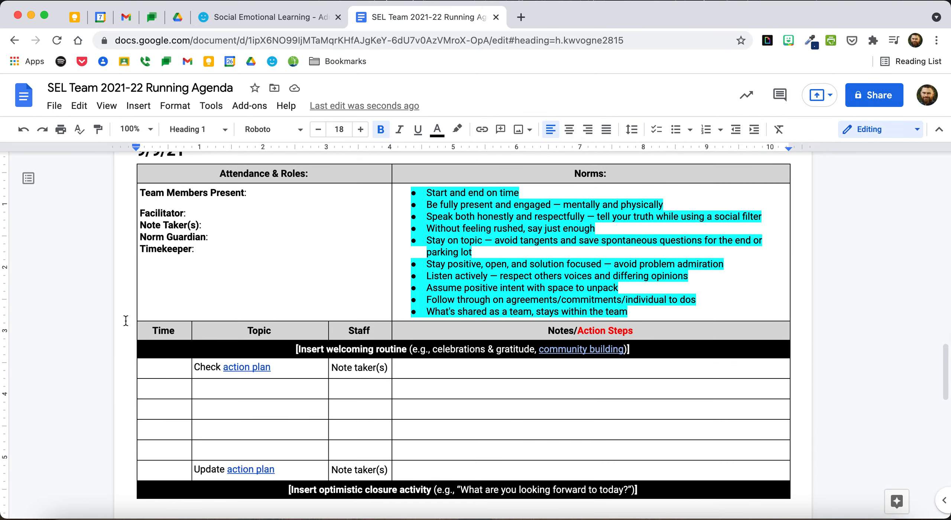
scroll(126, 320, up, 15)
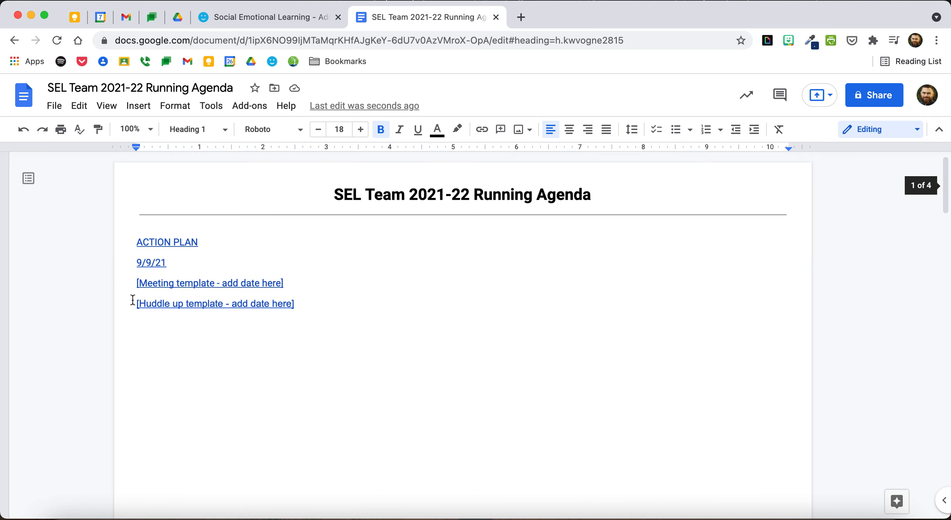
click(149, 264)
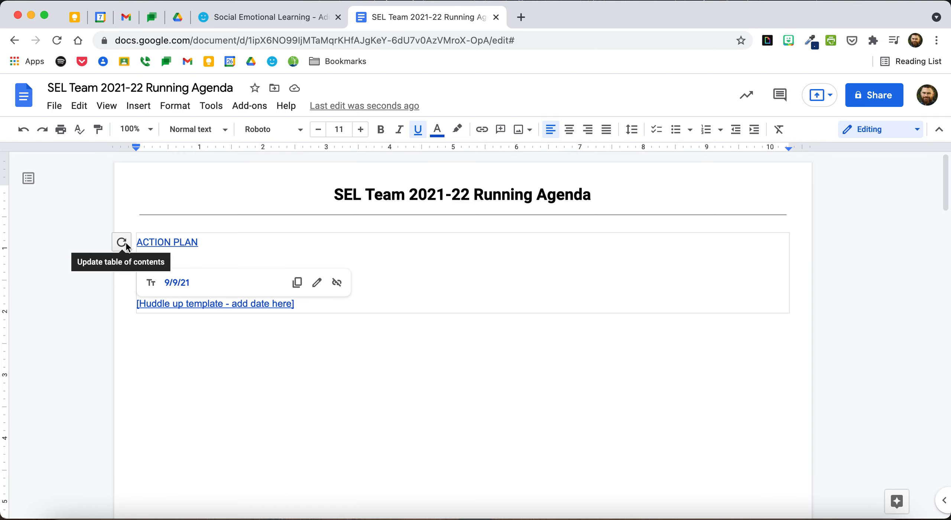
- Follow the huddle up template link in the table of contents and copy that template's heading and entire table
click(165, 308)
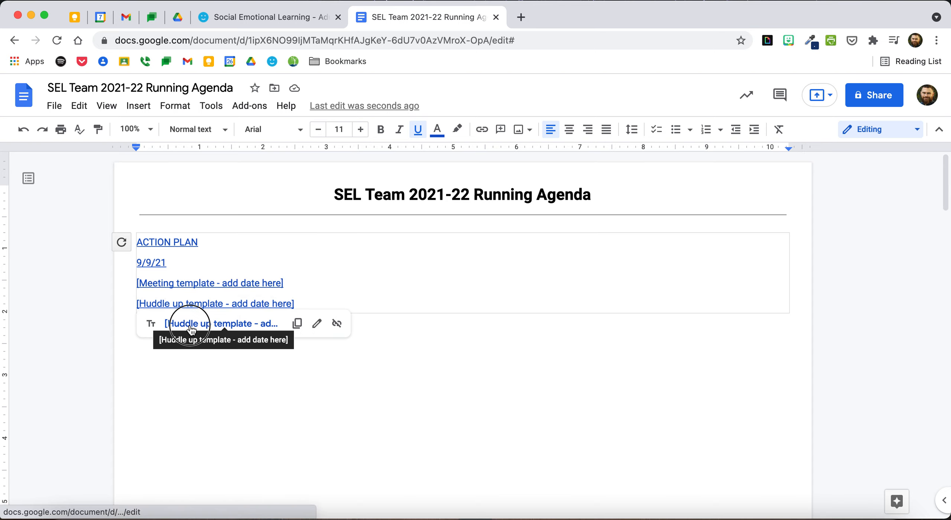
click(191, 327)
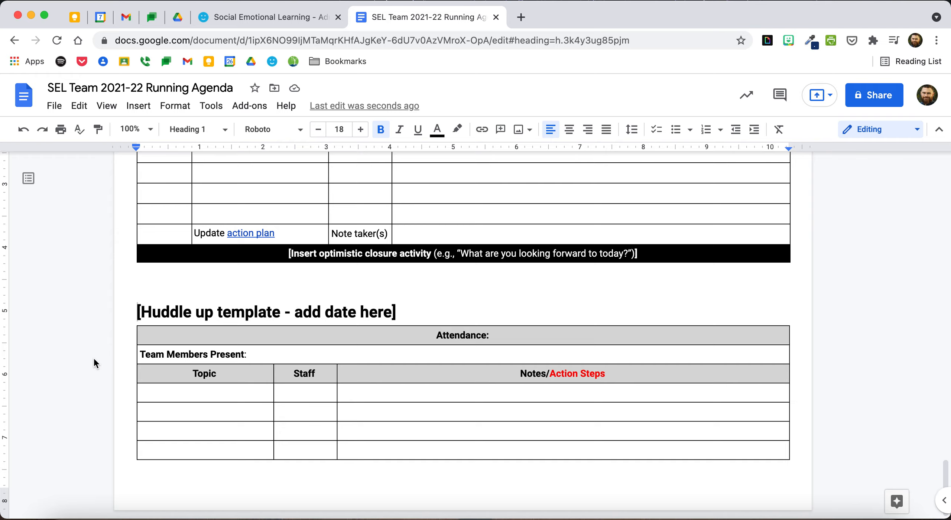
shift+click(367, 449)
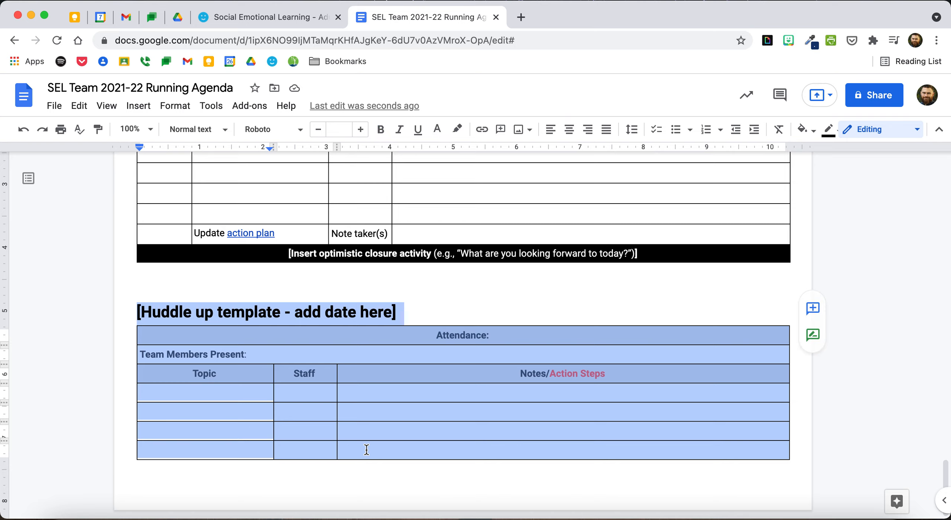
click(136, 309)
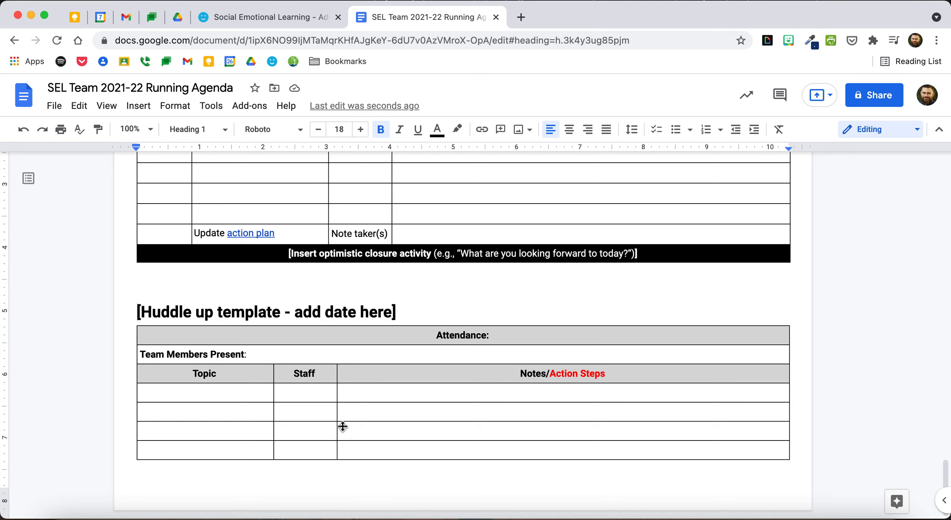
shift+click(360, 447)
key(super+c)
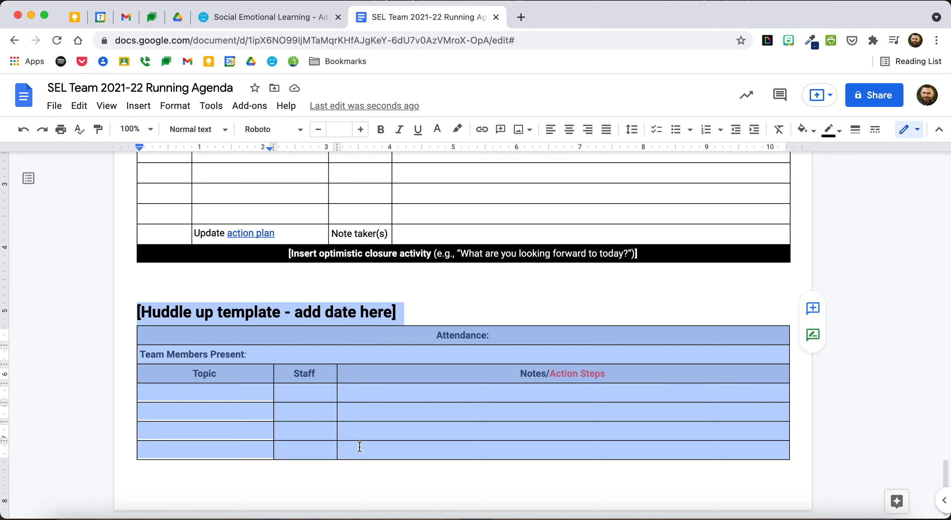
- Paste the huddle up template copy between the 9/9/21 agenda and the meeting template, with blank lines separating them
scroll(145, 389, up, 15)
scroll(145, 388, up, 10)
scroll(143, 388, down, 6)
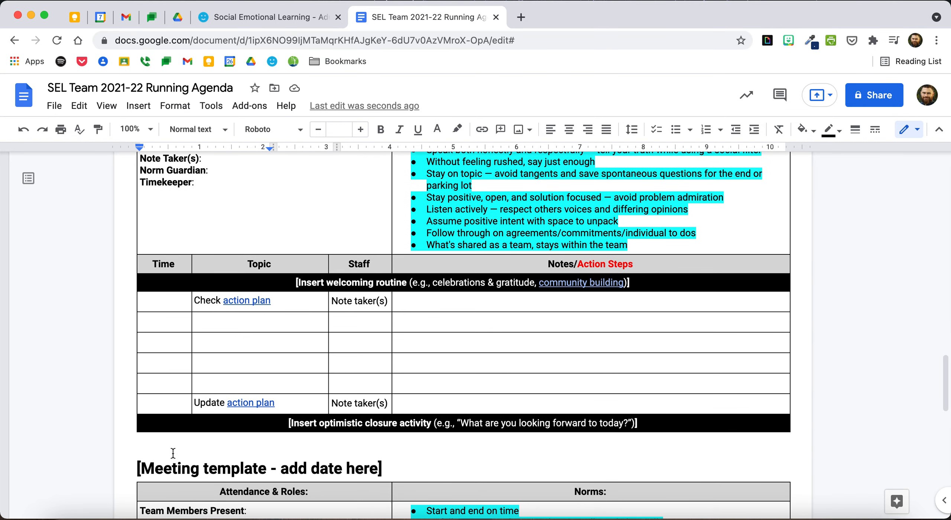
click(163, 441)
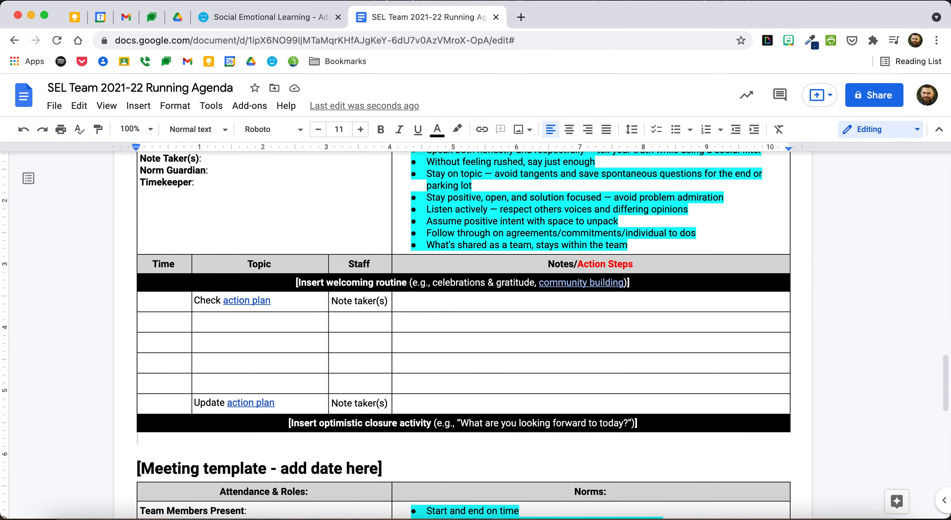
key(Return)
key(Return)
key(Return)
key(Return)
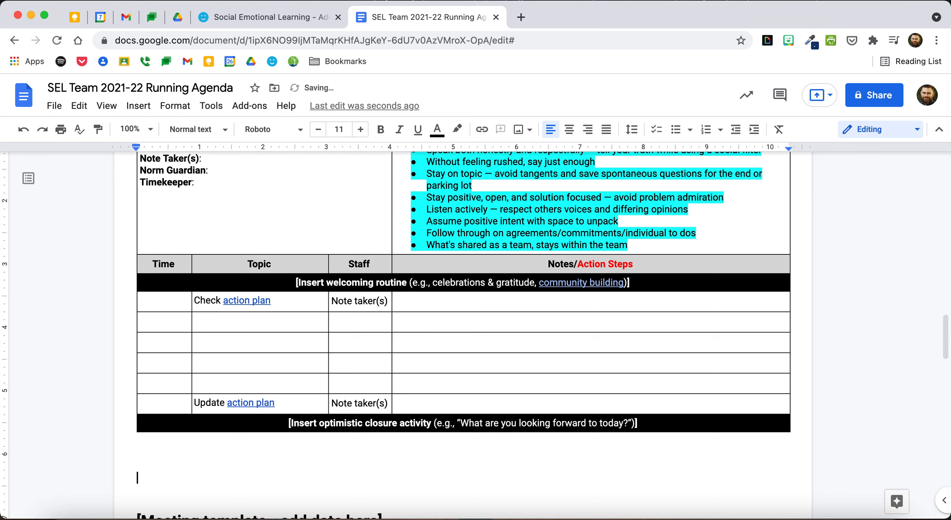
key(super+v)
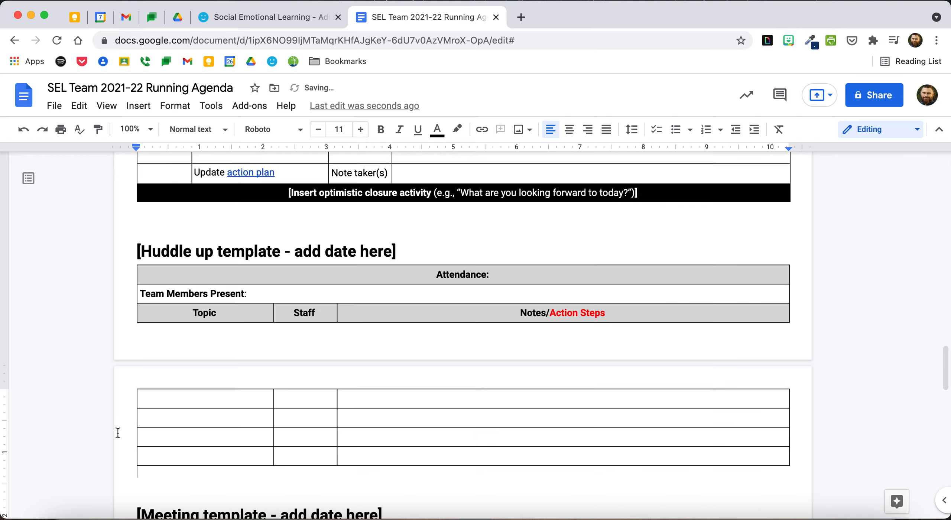
- Replace the heading of the pasted huddle up template with the date 9/11/21
scroll(171, 374, up, 2)
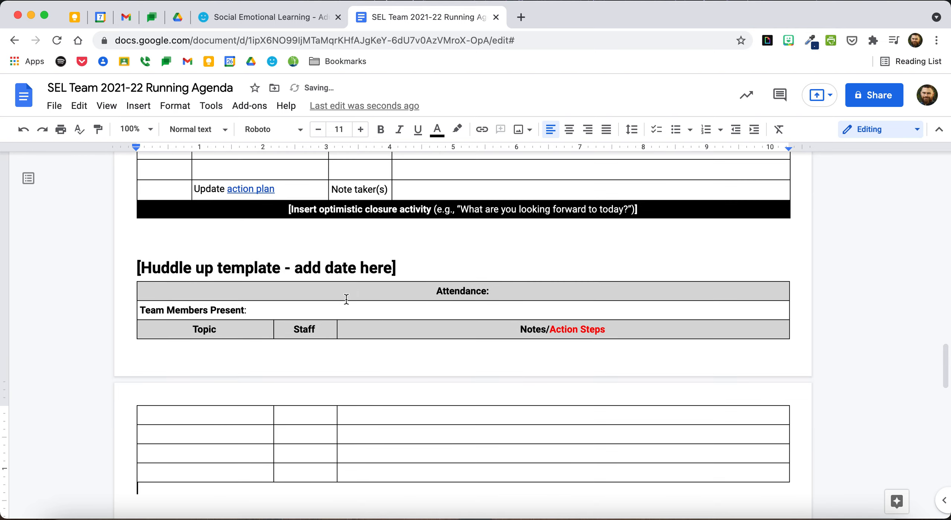
drag(396, 270, 133, 267)
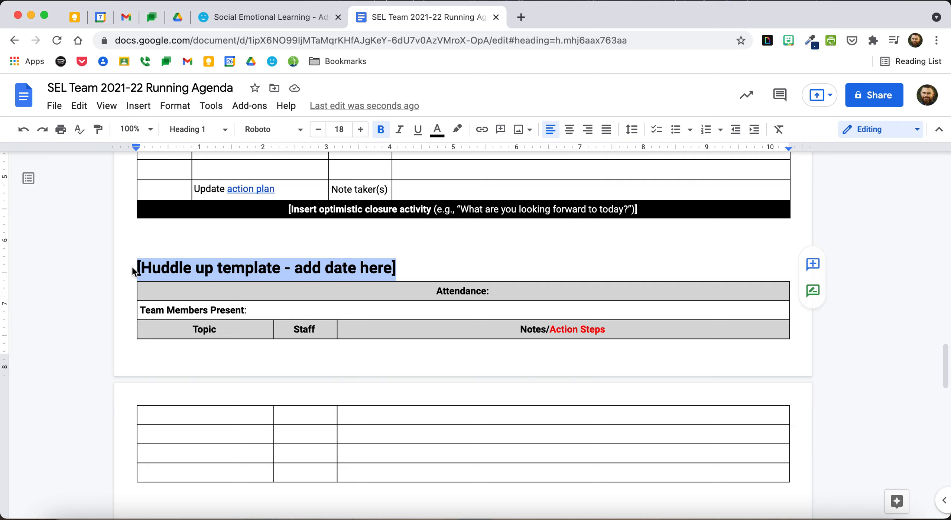
text(9/11/21)
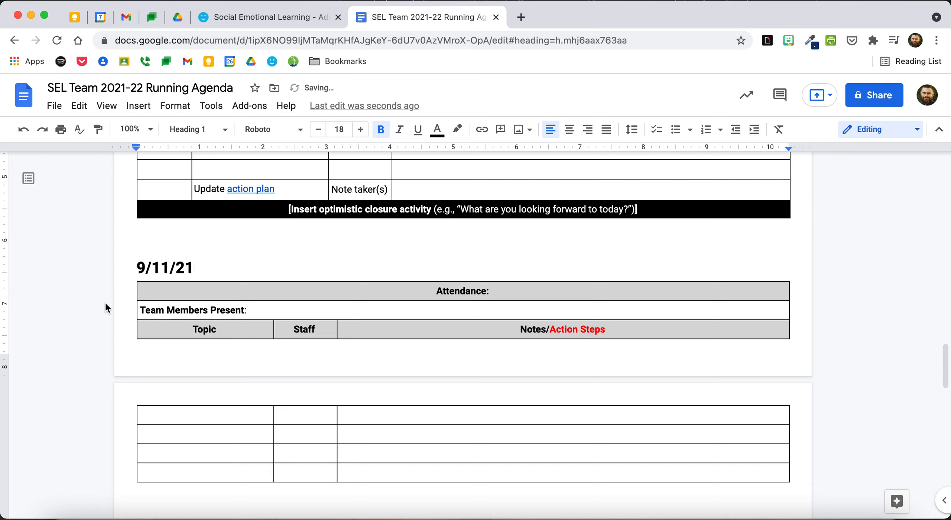
- Update the table of contents on the first page to include the 9/11/21 huddle
scroll(106, 304, up, 15)
scroll(105, 304, up, 10)
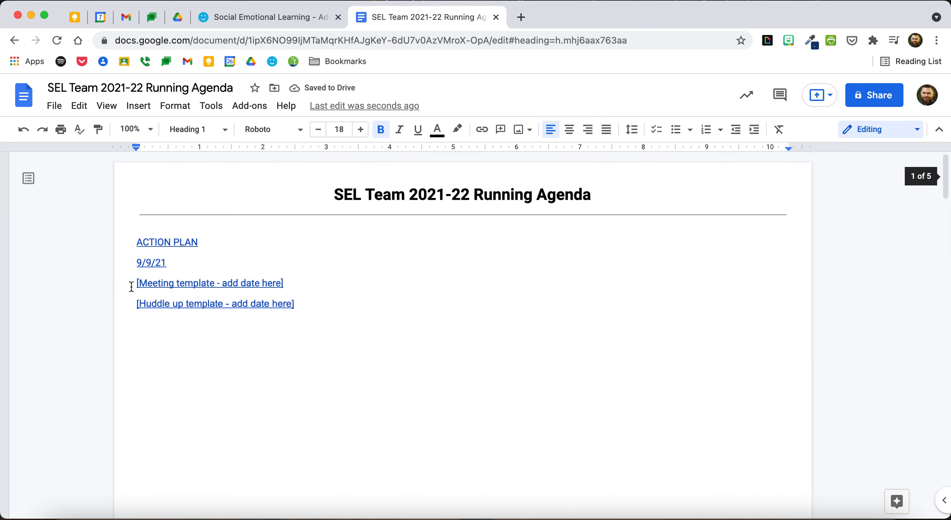
click(165, 263)
click(121, 242)
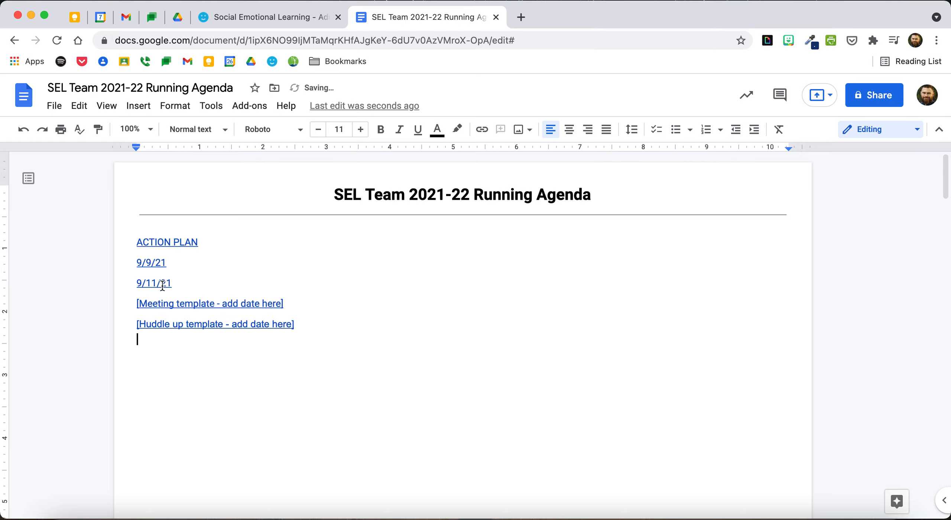
- Go to the 9/9/21 agenda from the table of contents and list the four attendees' first names after Team Members Present
click(152, 262)
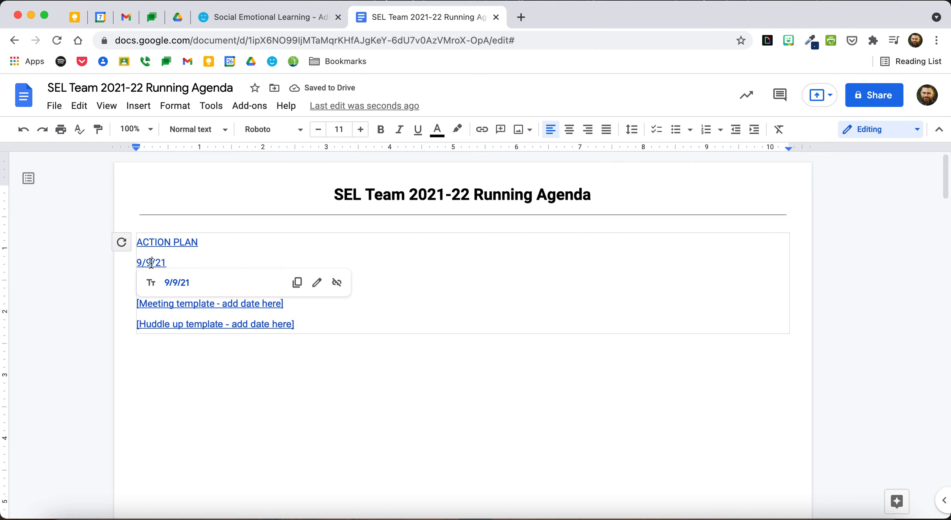
click(177, 283)
scroll(132, 328, down, 1)
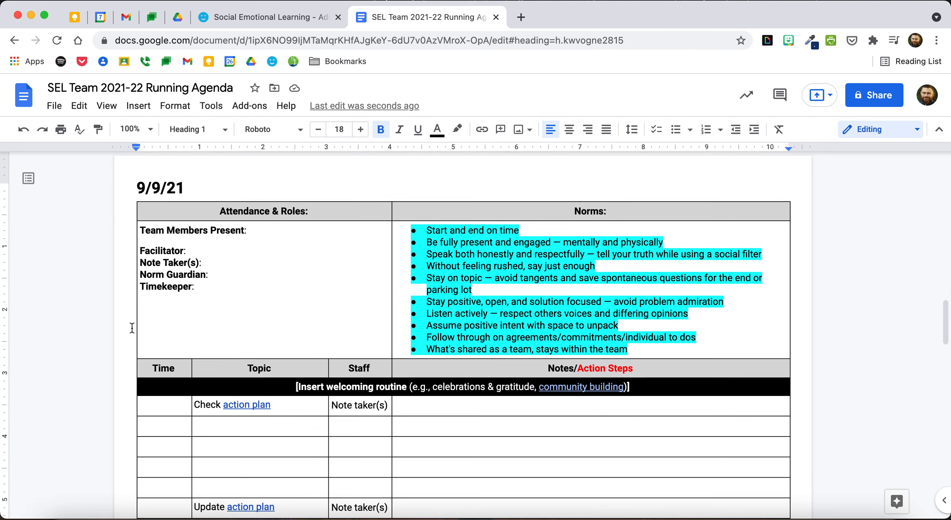
click(262, 229)
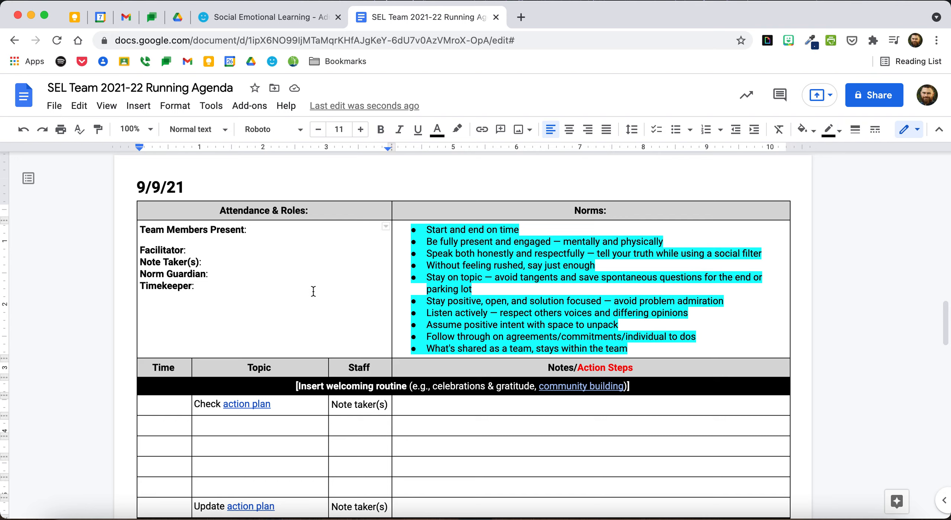
text(Becky, George, )
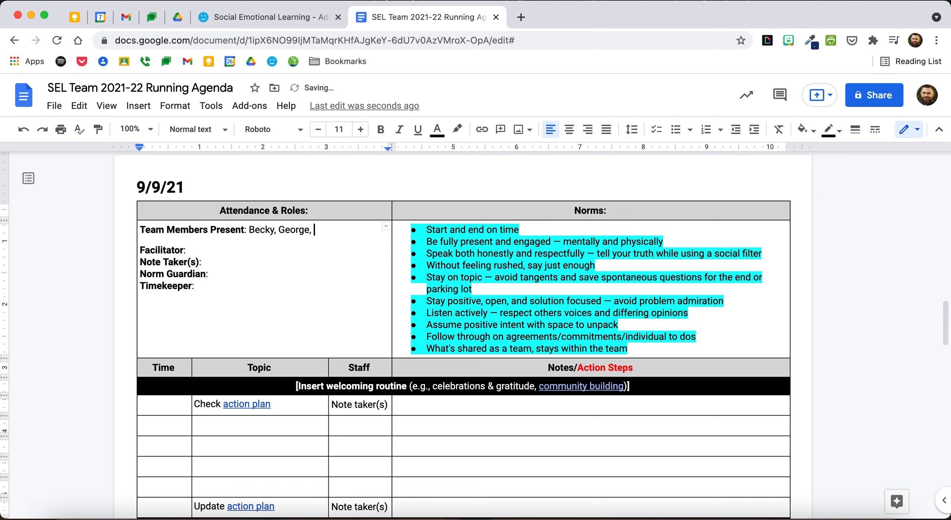
text(Hamilton, Ted)
- Assign one attendee's name each to Facilitator, Note Taker(s), Norm Guardian and Timekeeper in the 9/9/21 agenda
click(260, 253)
text(Ted)
key(Down)
text(George)
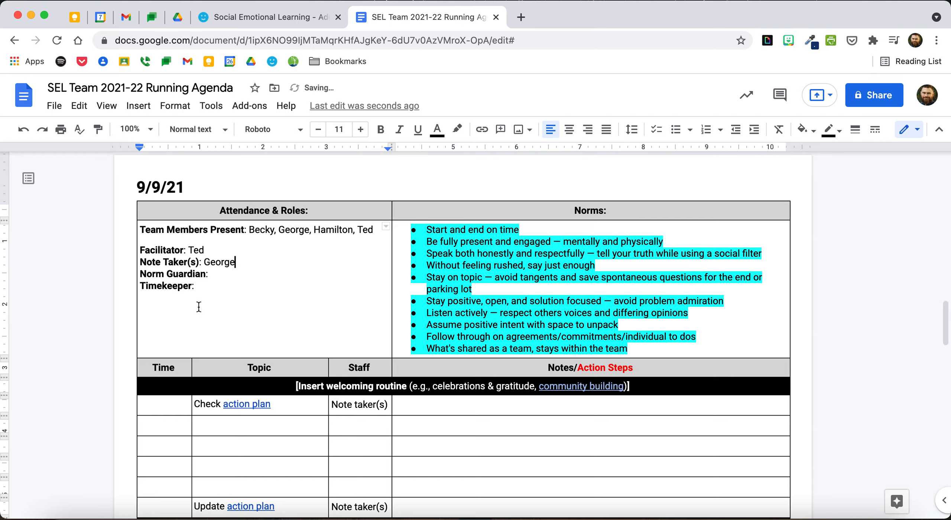
click(229, 275)
text(Becky)
key(Down)
text(Hamilton)
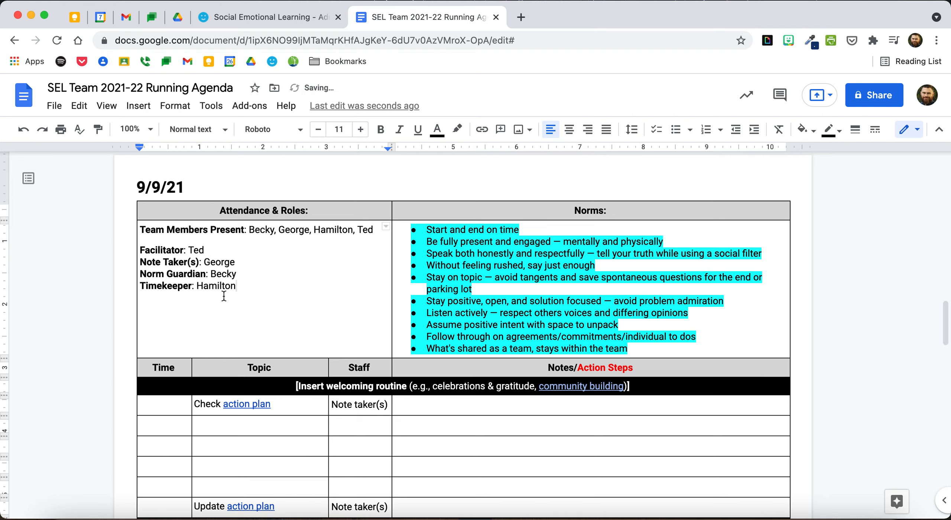
- Mark votes after the norms: X on "Start and end on time" and "Be fully present", XX on "Without feeling rushed", XXX on "Stay on topic"
scroll(273, 297, down, 1)
click(480, 278)
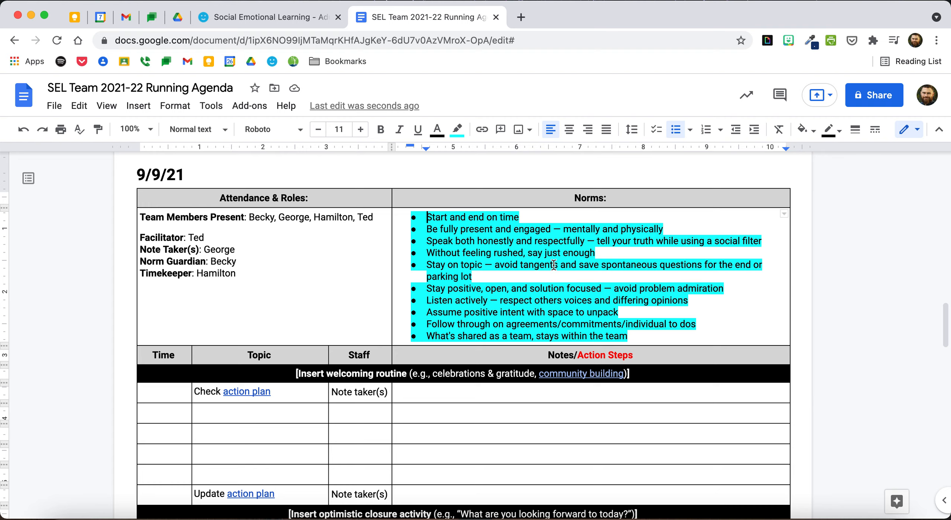
click(541, 217)
text(X X)
click(744, 251)
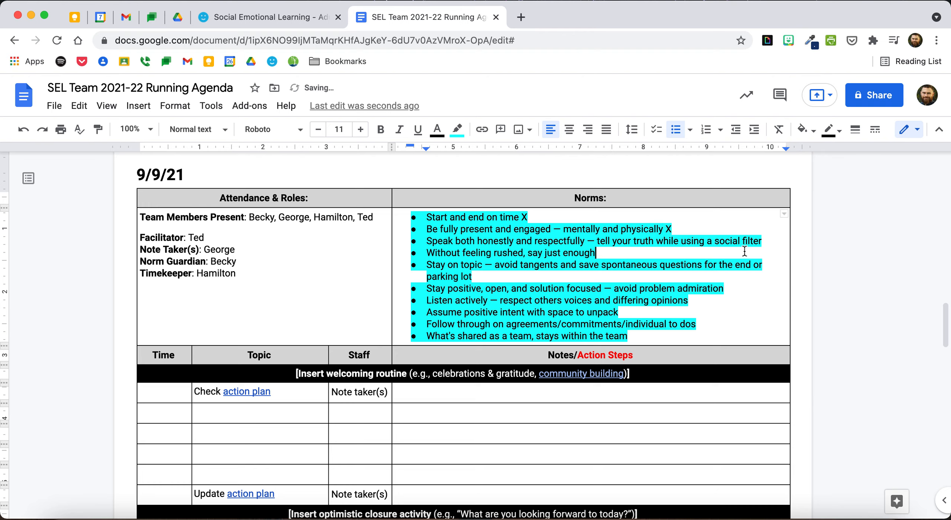
text(XX)
click(733, 275)
text(XXX)
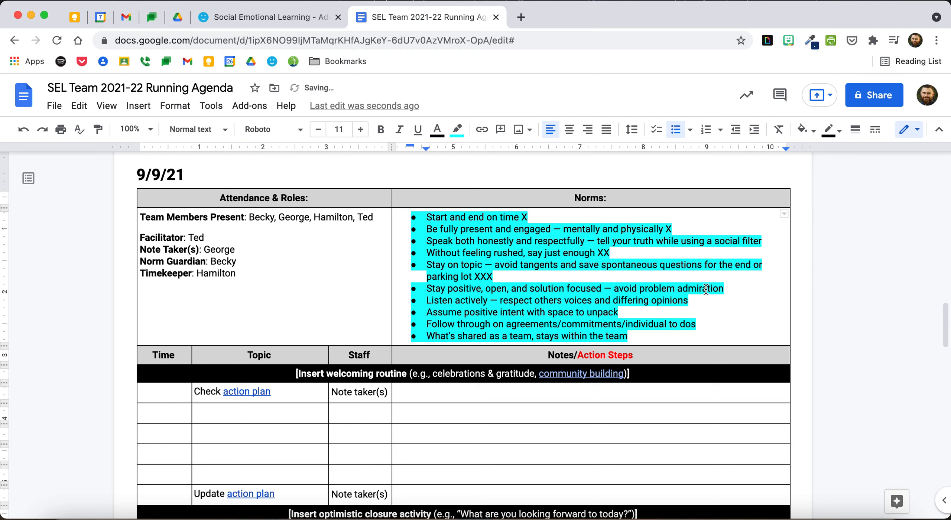
- Add XX after the "Listen actively" norm and XXX after each of the last three norms
click(713, 299)
text(XX)
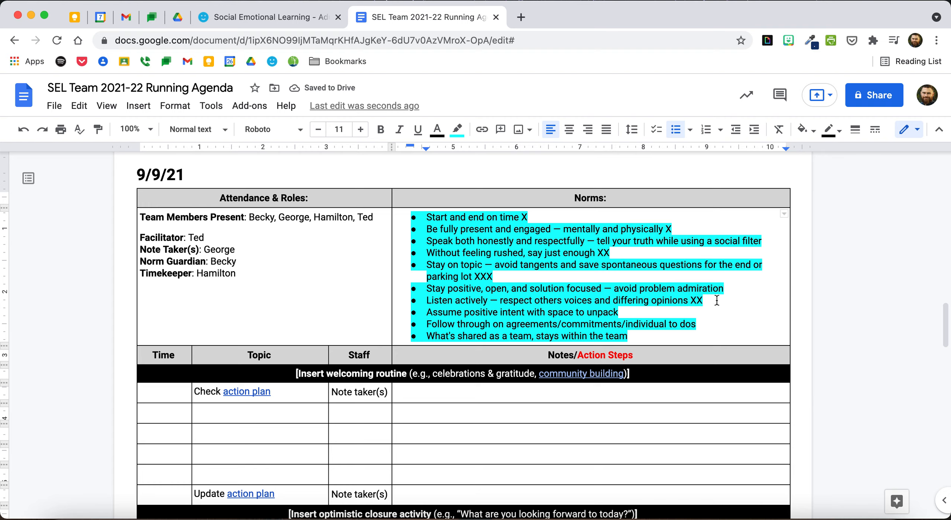
click(712, 312)
text(XXX)
click(714, 323)
text(XXX)
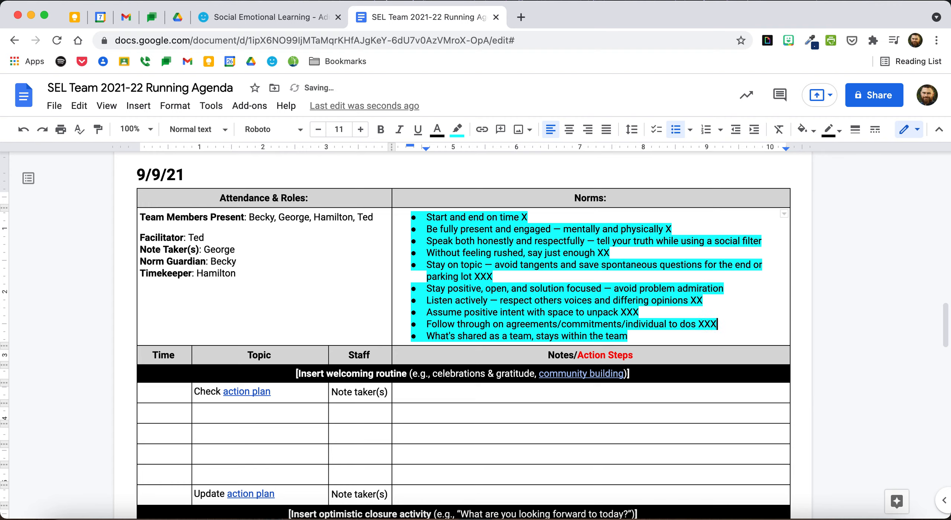
click(700, 336)
text(XXX)
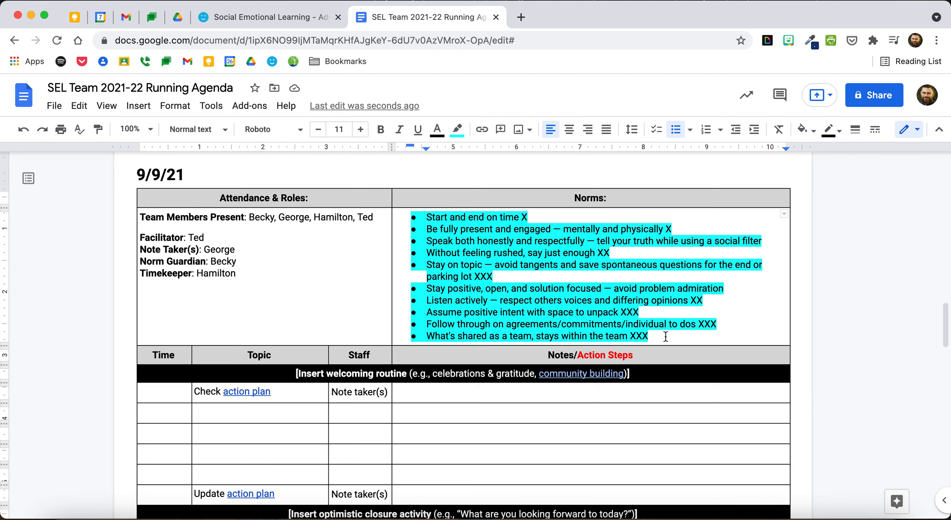
- Remove the highlight colour from the four norms marked XXX: the last three and "Stay on topic"
drag(665, 336, 426, 313)
click(457, 129)
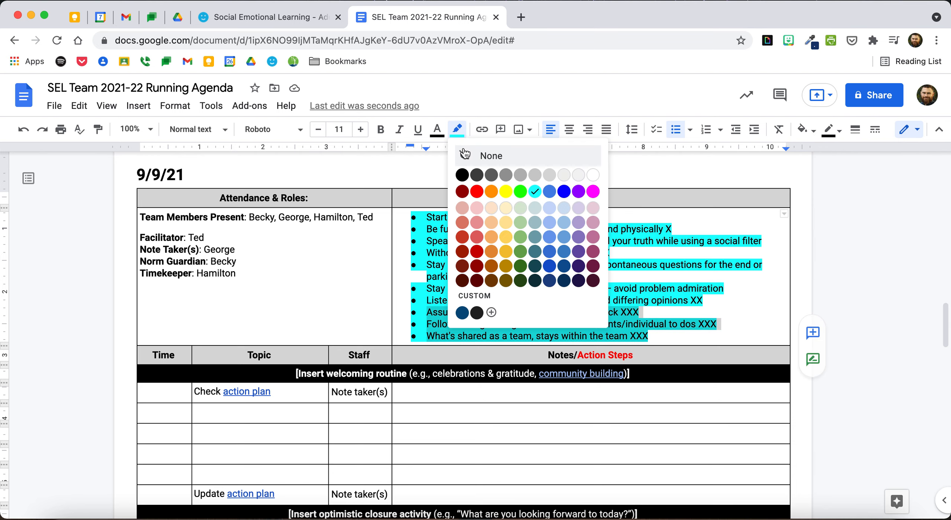
click(468, 157)
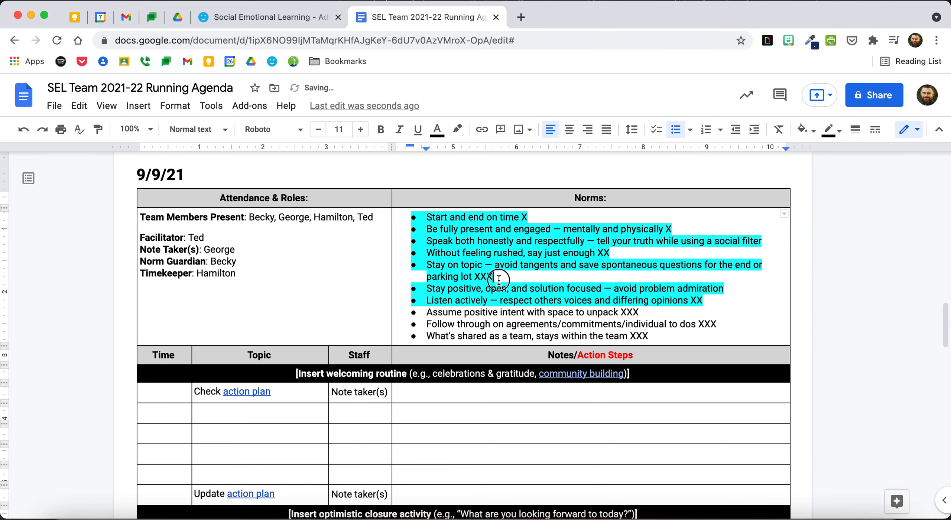
drag(494, 277, 427, 267)
click(457, 129)
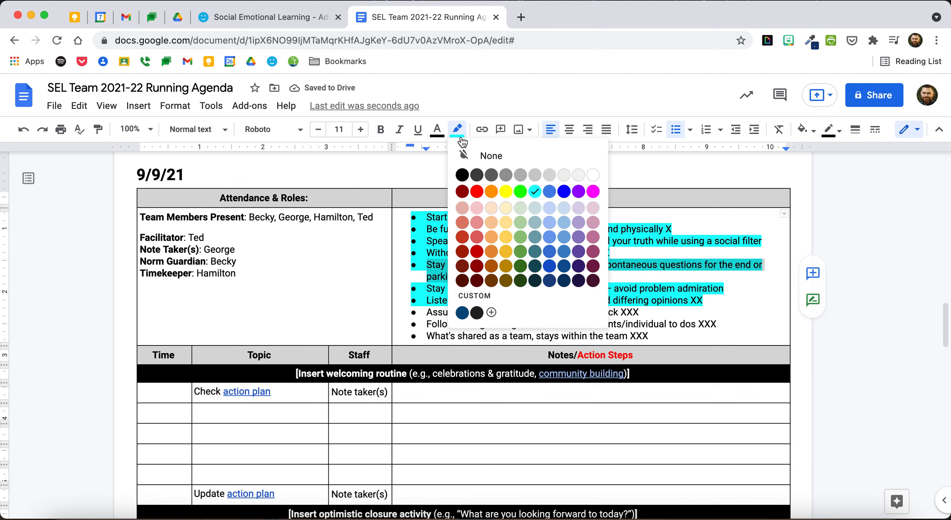
click(467, 156)
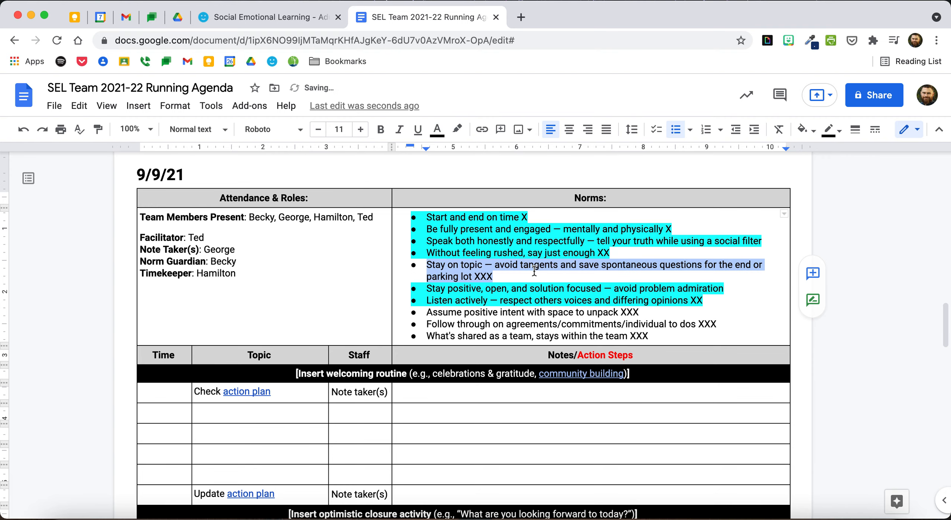
- Delete the XXX vote marks from the four unhighlighted norms
click(517, 277)
key(BackSpace)
key(BackSpace)
key(BackSpace)
click(639, 313)
key(BackSpace)
key(BackSpace)
key(BackSpace)
click(736, 324)
key(BackSpace)
key(BackSpace)
key(BackSpace)
click(712, 336)
key(BackSpace)
key(BackSpace)
key(BackSpace)
key(BackSpace)
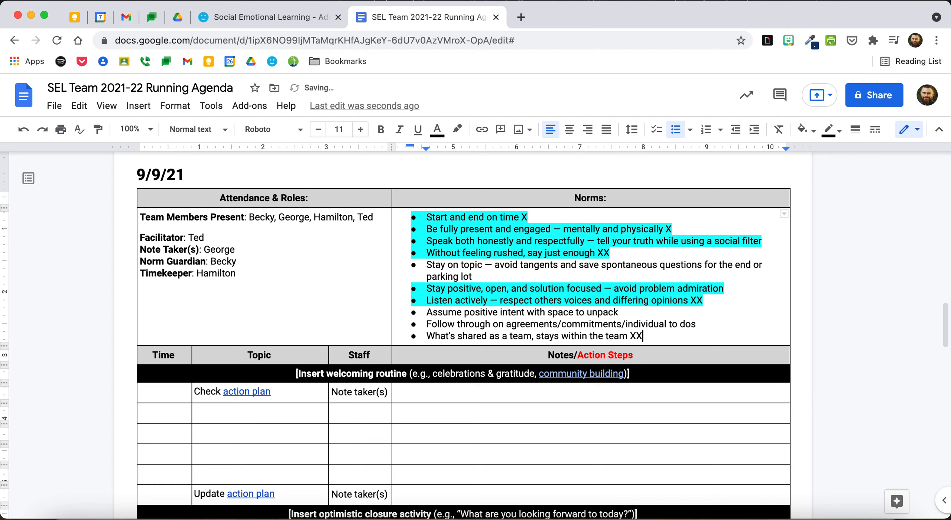
- Delete the six norms that are still highlighted from the 9/9/21 meeting's norms list, together with their bullets
drag(726, 302, 426, 288)
key(BackSpace)
key(BackSpace)
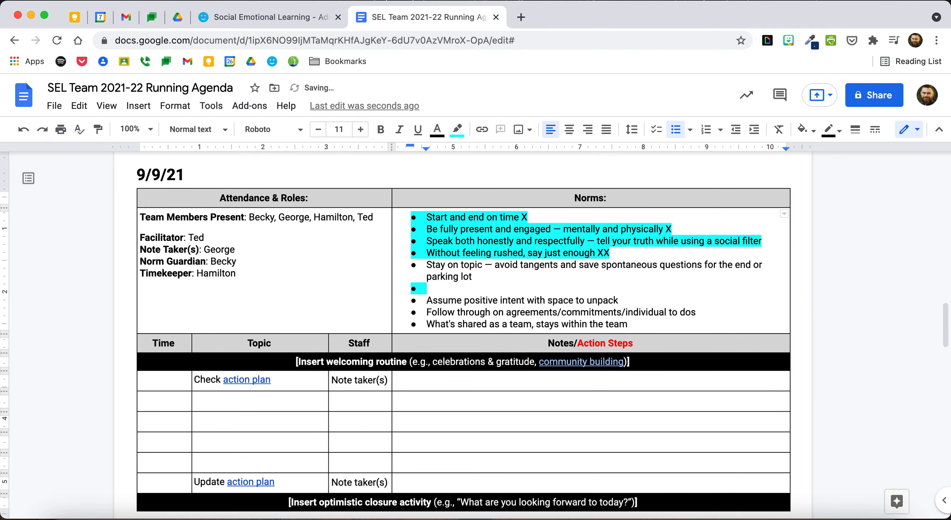
key(BackSpace)
key(BackSpace)
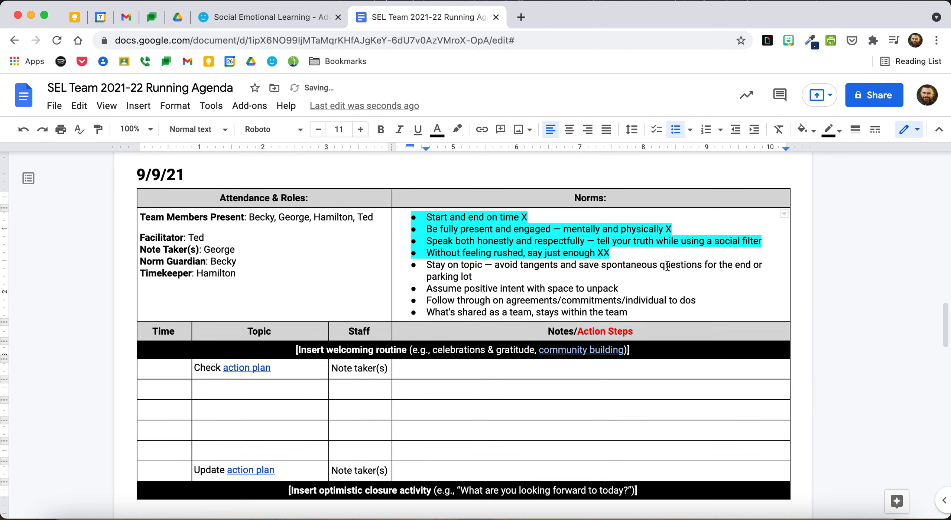
drag(640, 257, 425, 217)
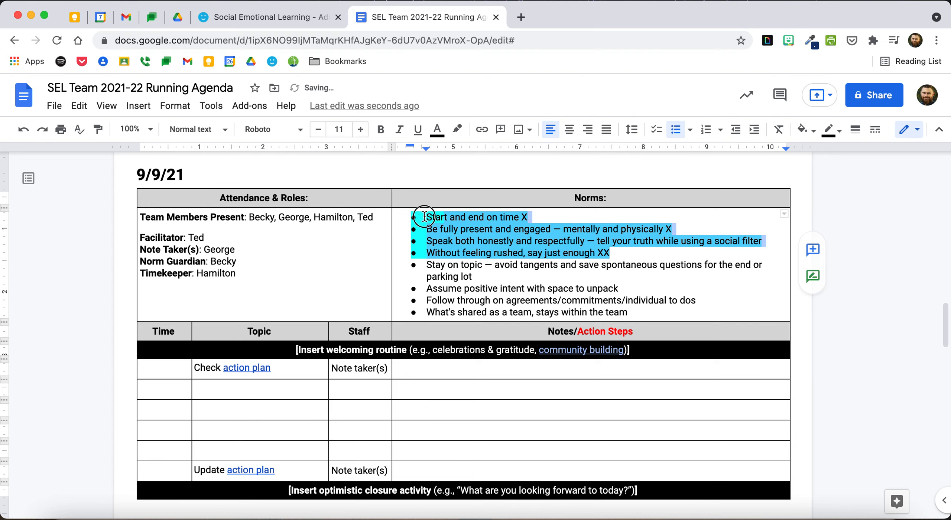
key(BackSpace)
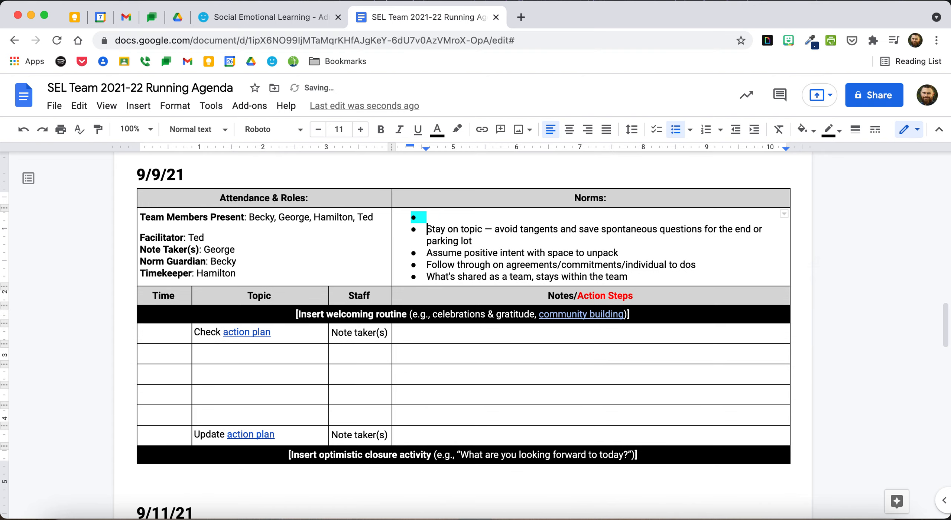
key(Delete)
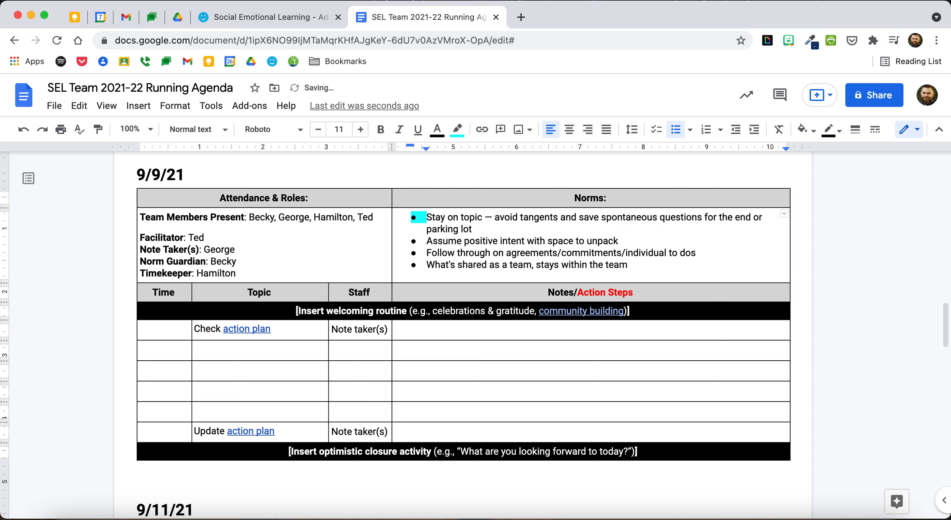
- Clear the leftover highlight colour from the bullet of the "Stay on topic" norm
click(457, 130)
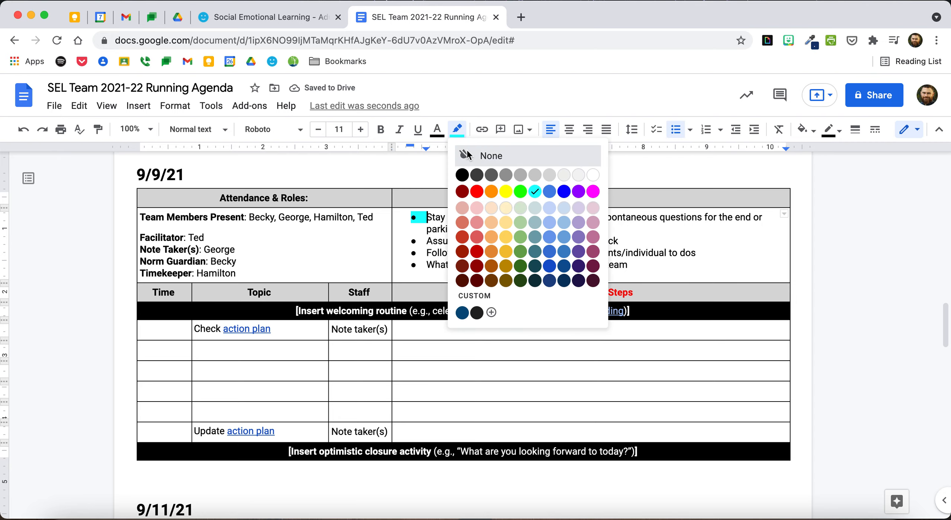
click(468, 155)
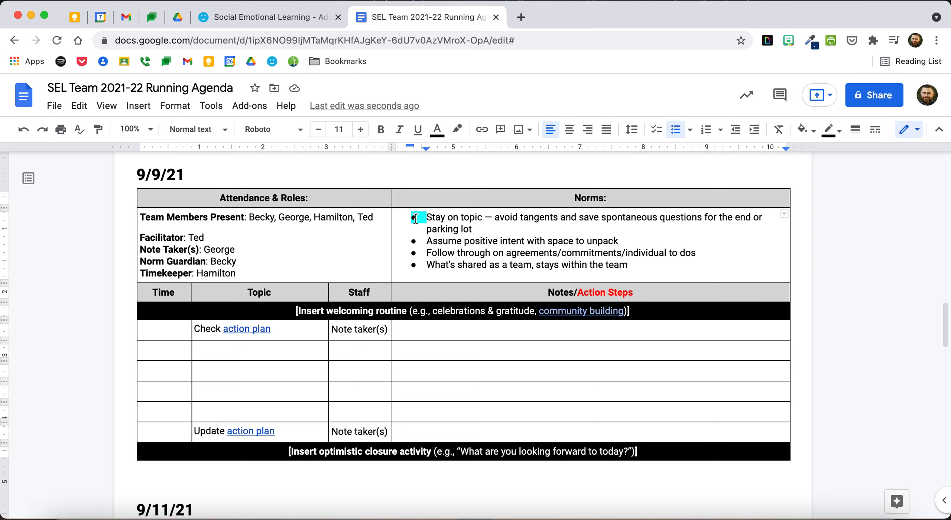
click(439, 129)
click(447, 154)
- Copy the four remaining 9/9/21 norms and paste them over the whole norms list in the meeting template
click(625, 263)
drag(626, 263, 424, 215)
key(super+c)
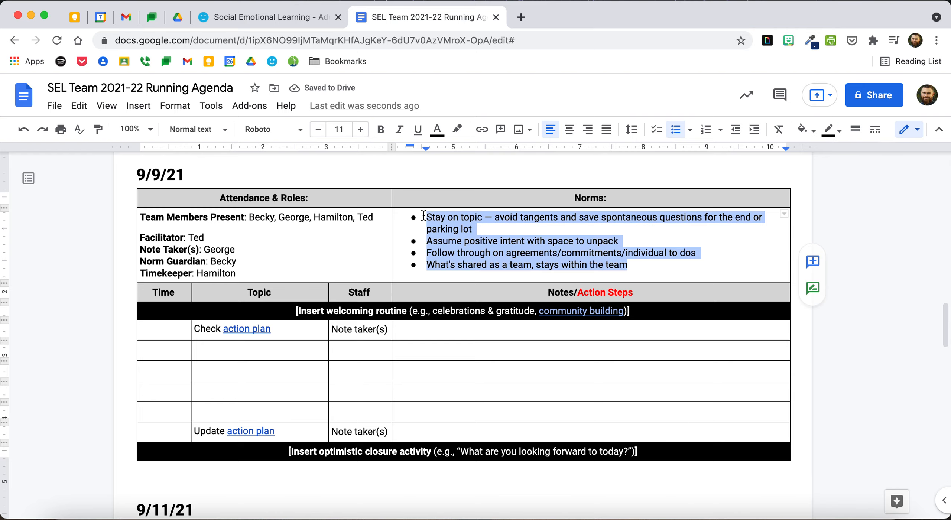
scroll(530, 257, down, 10)
scroll(531, 257, down, 5)
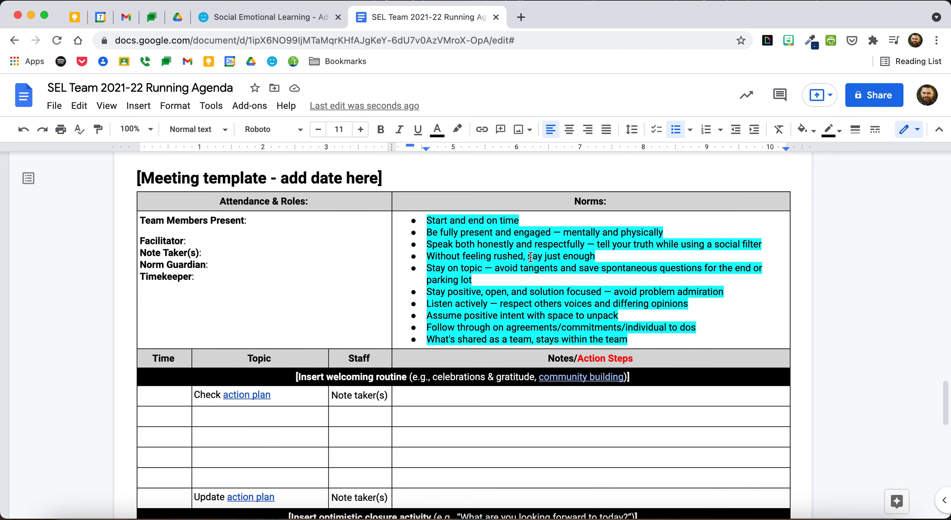
drag(639, 341, 424, 219)
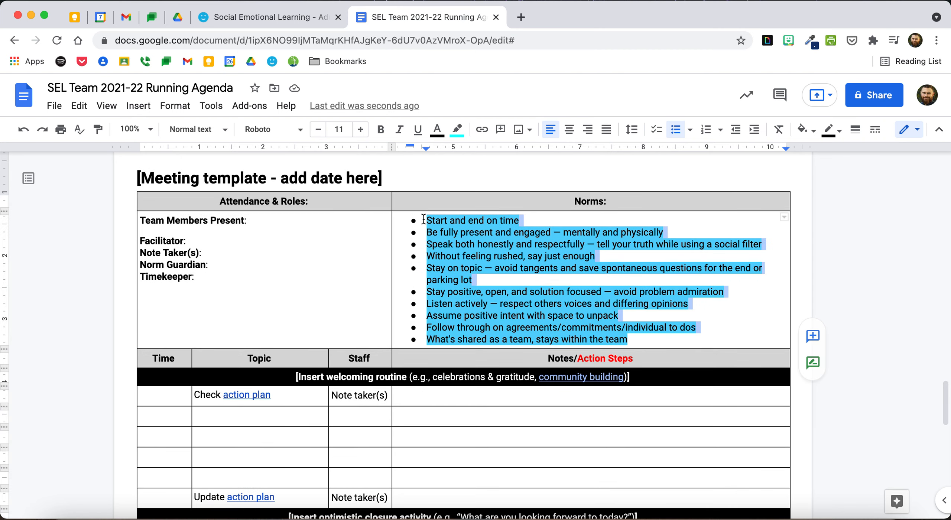
key(super+v)
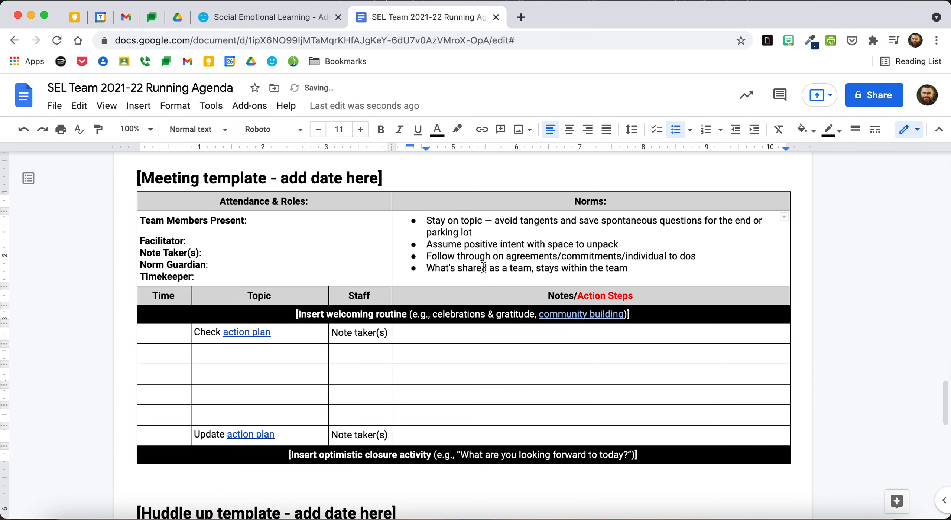
- Open the linked Community Building Activities slides from the welcoming routine row of the 9/9/21 meeting
scroll(256, 316, up, 5)
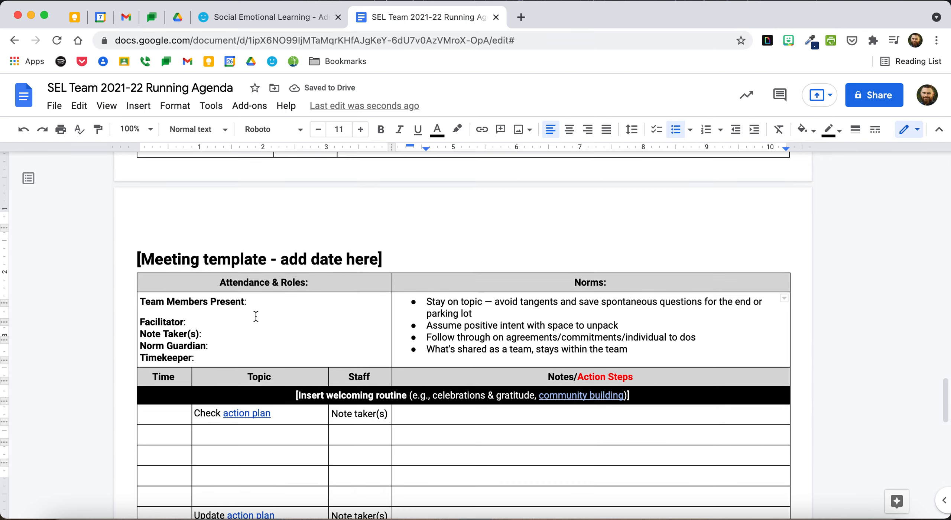
scroll(256, 316, down, 10)
scroll(255, 316, up, 2)
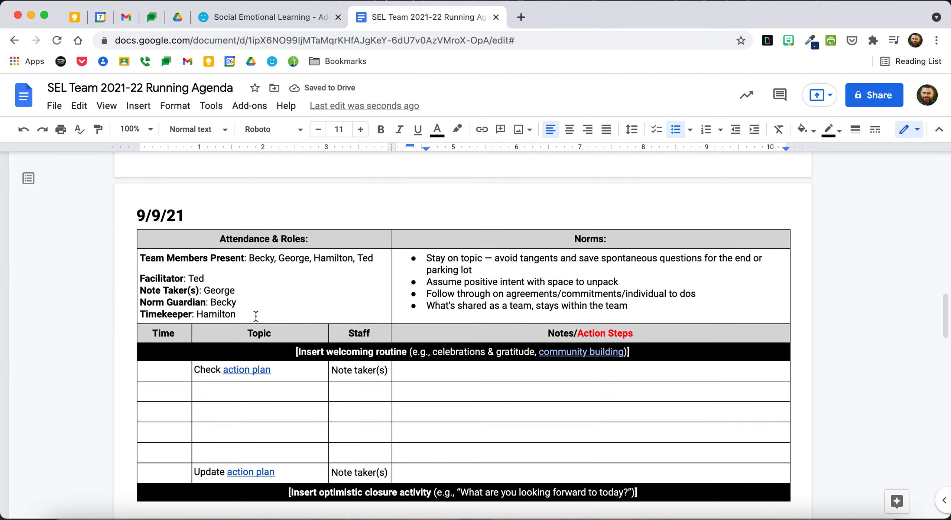
scroll(255, 316, down, 1)
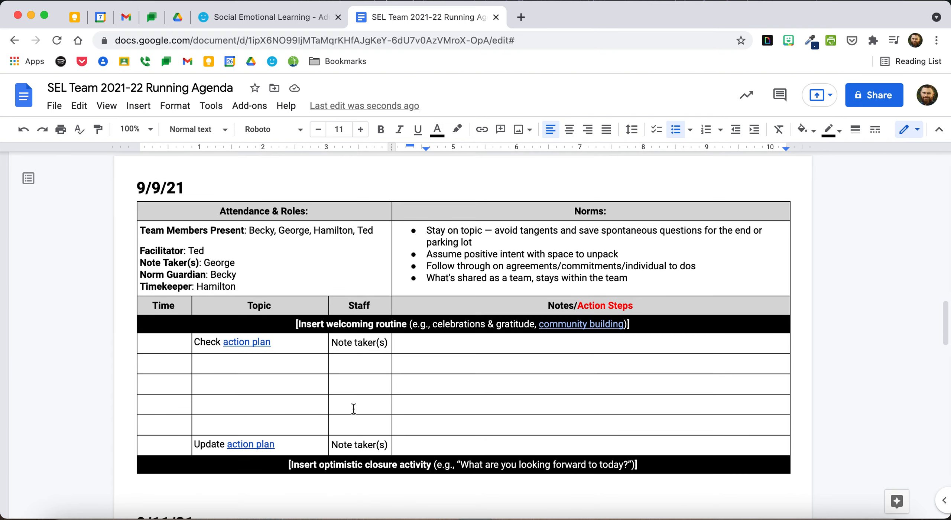
click(645, 283)
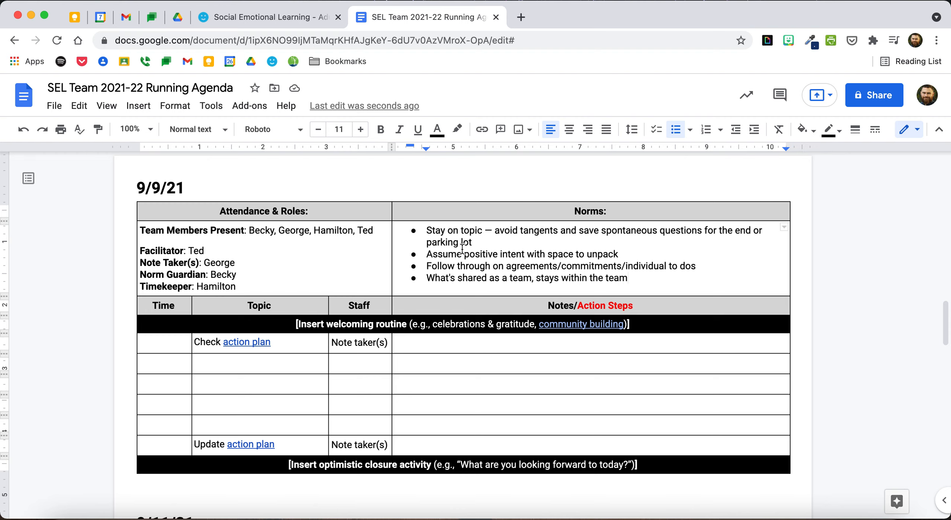
scroll(463, 250, down, 1)
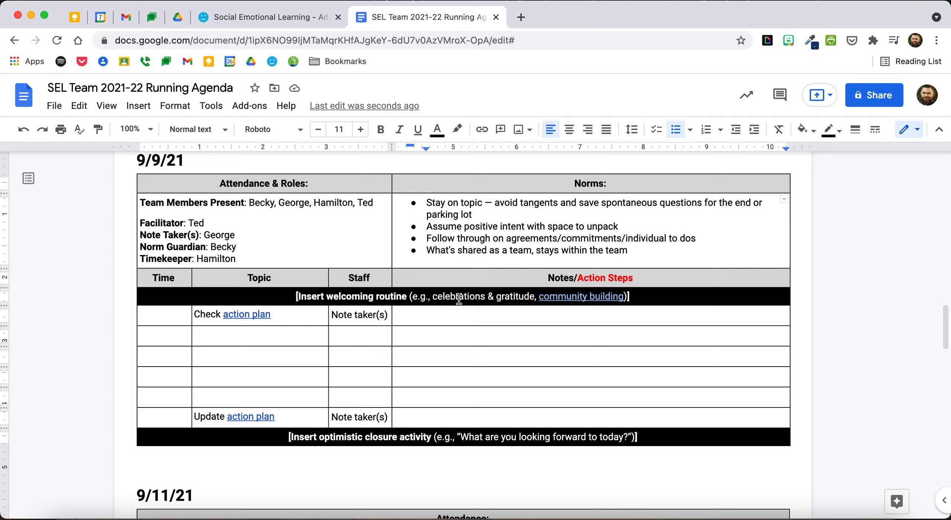
drag(631, 298, 285, 298)
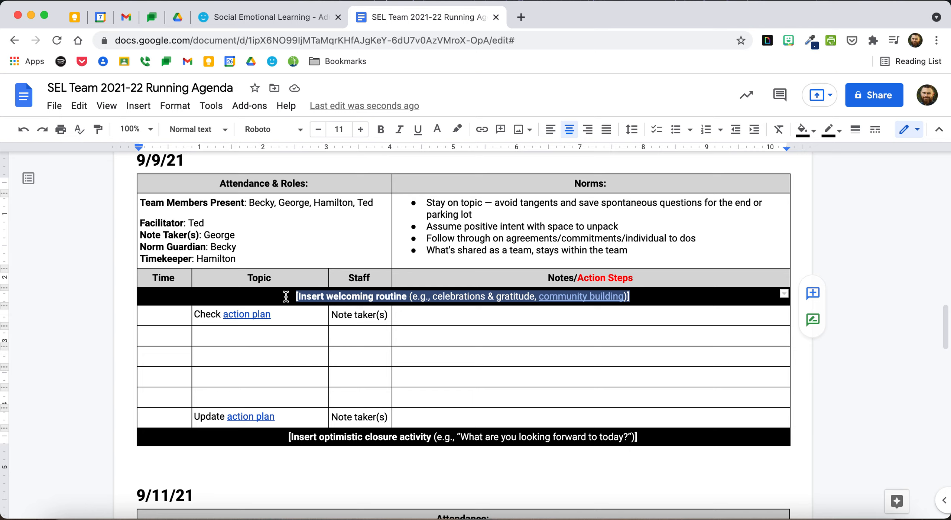
click(339, 299)
click(568, 298)
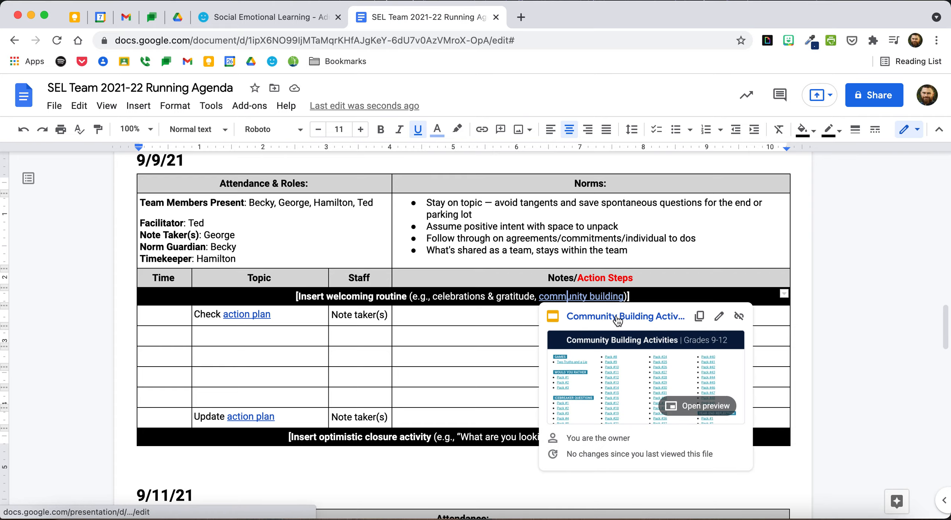
click(618, 319)
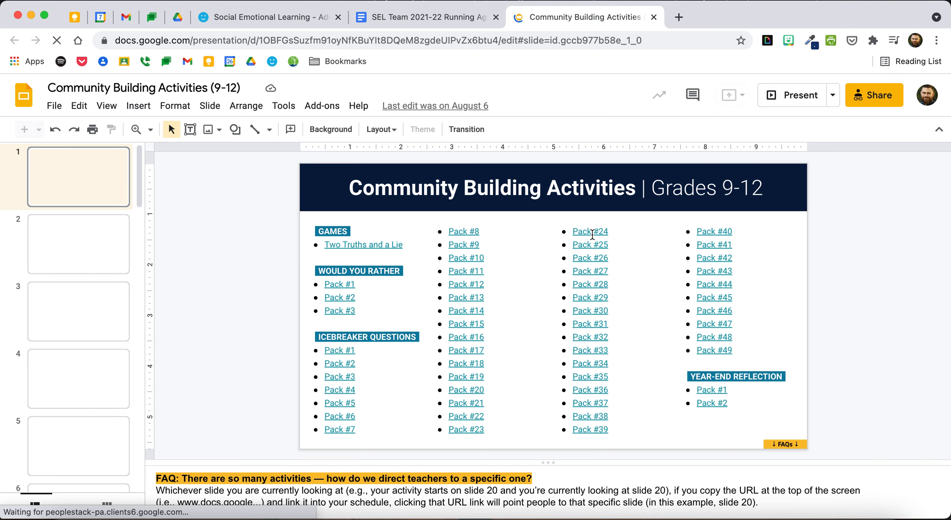
- Follow the Pack #24 link on the contents slide and open the pack's first question slide, slide 162
click(593, 232)
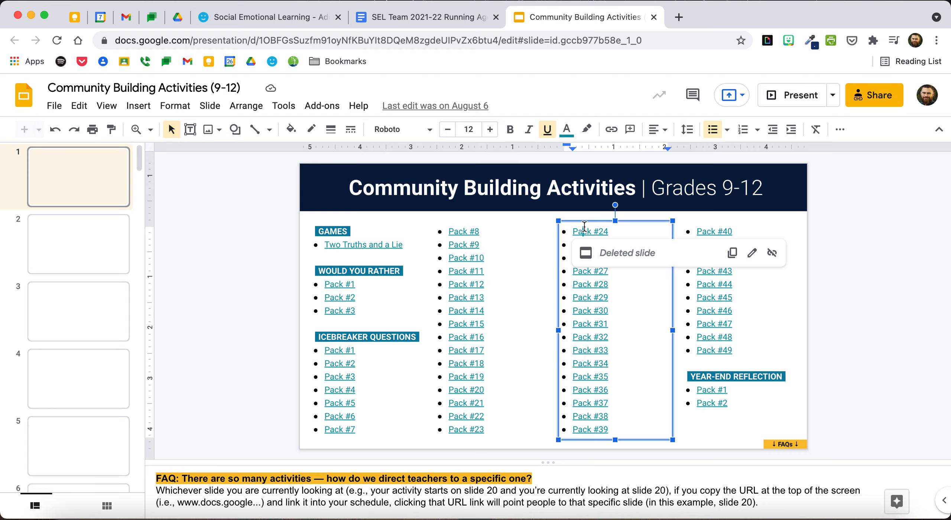
click(590, 231)
click(592, 220)
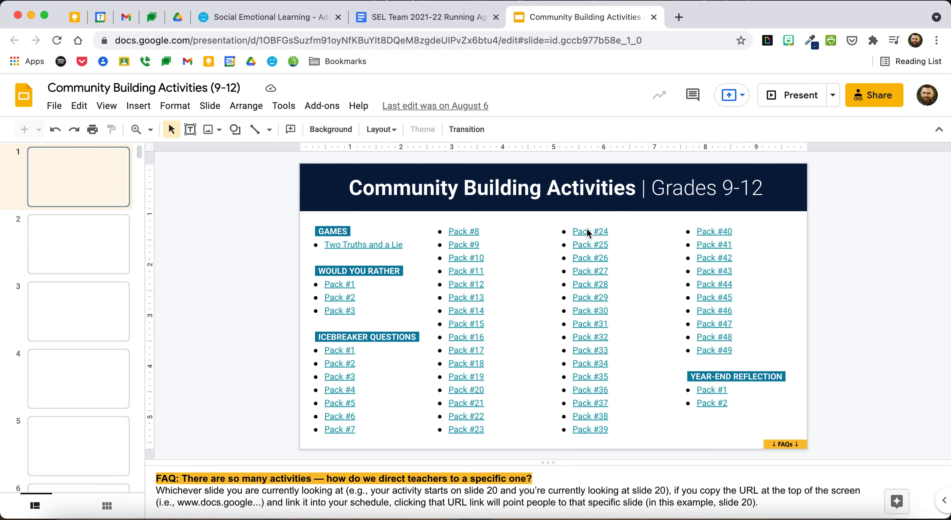
click(587, 231)
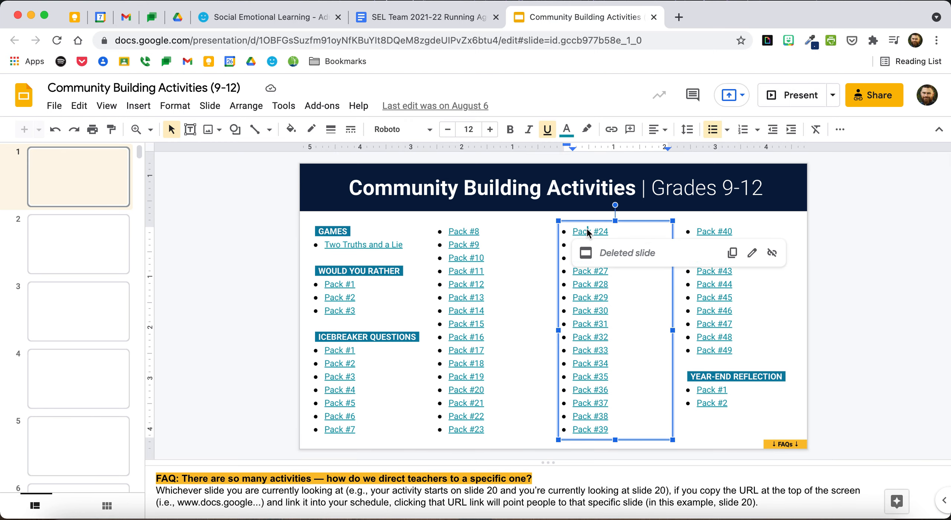
click(852, 257)
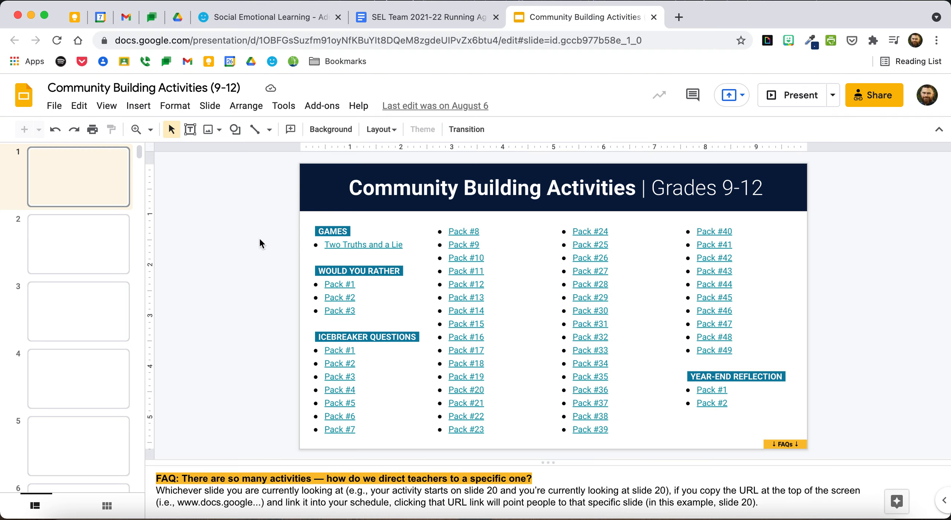
click(597, 231)
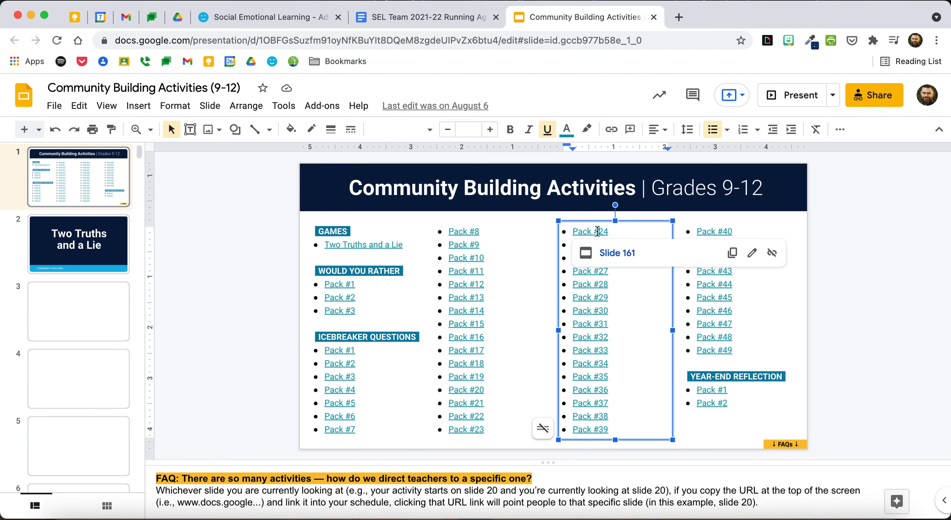
click(615, 256)
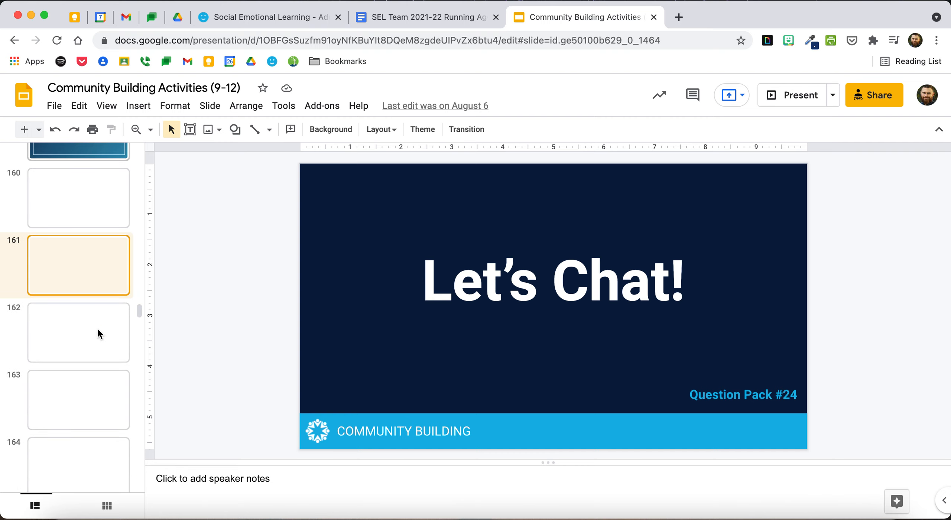
click(100, 333)
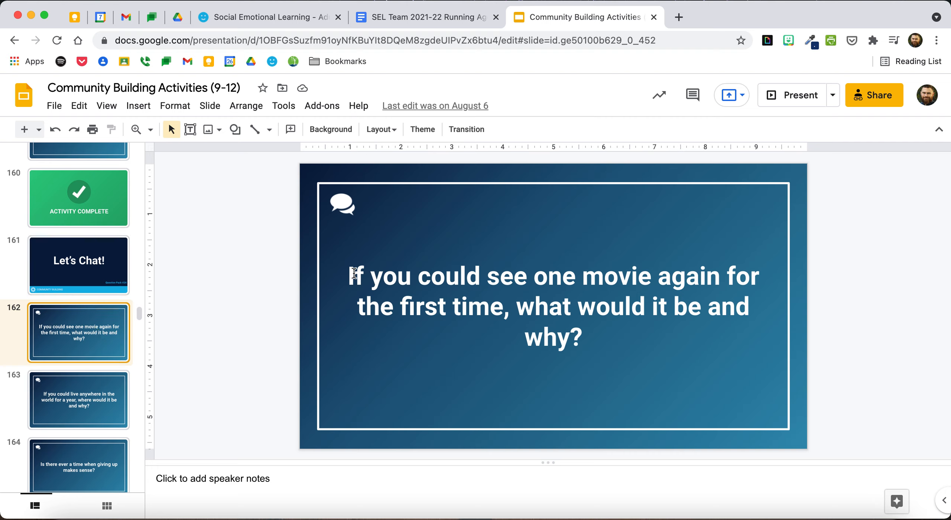
- Copy the question about seeing one movie again from slide 162 and paste it over the welcoming routine placeholder in the 9/9/21 agenda
click(415, 17)
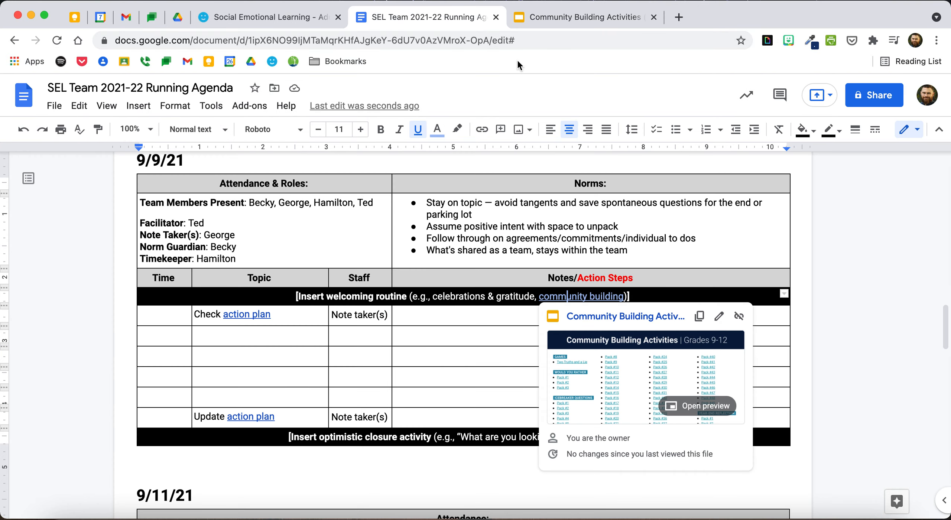
click(590, 17)
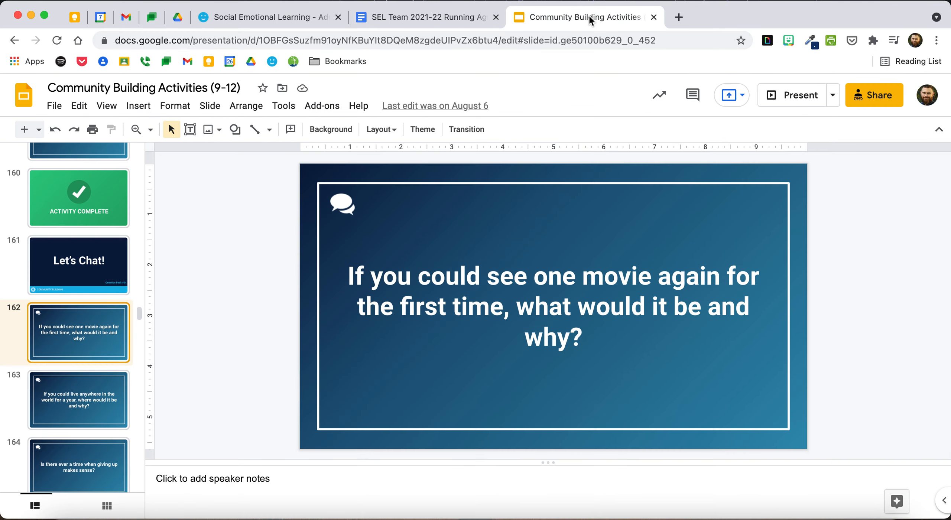
click(587, 335)
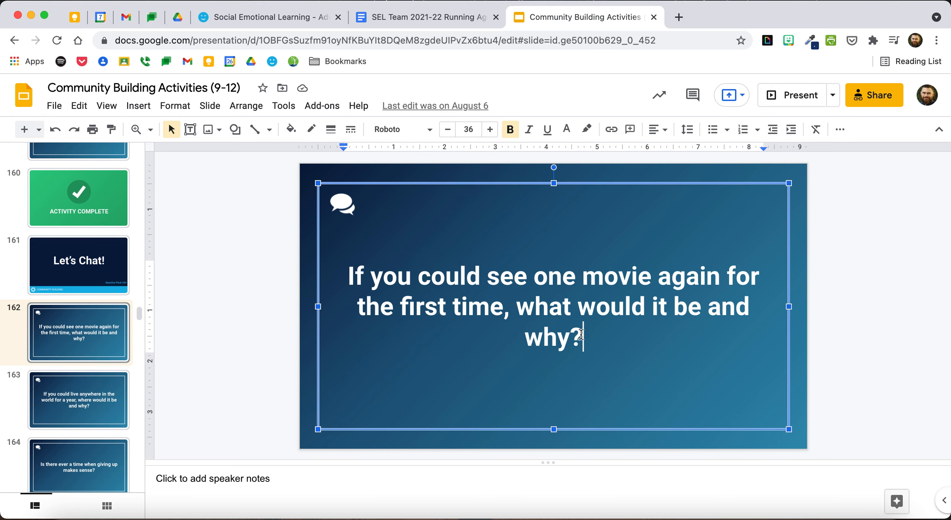
shift+click(341, 277)
key(super+c)
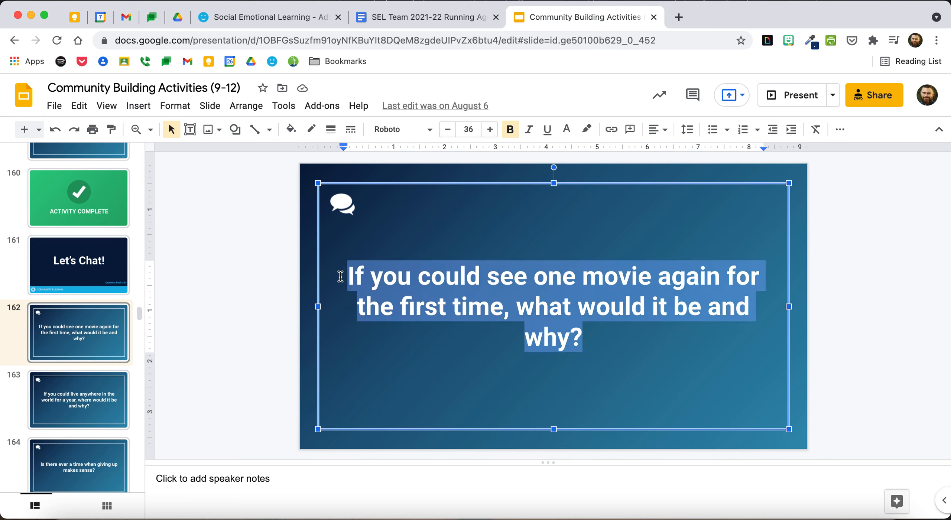
click(448, 21)
drag(633, 296, 287, 301)
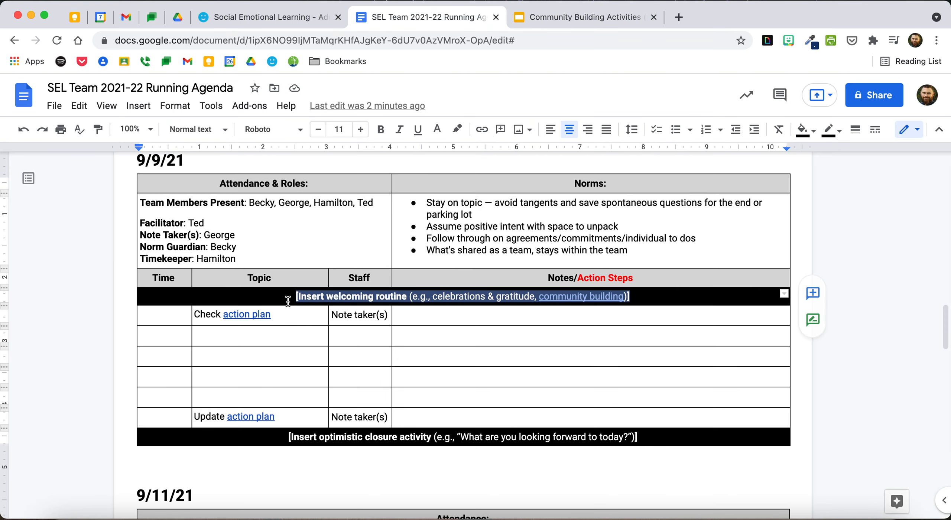
key(super+v)
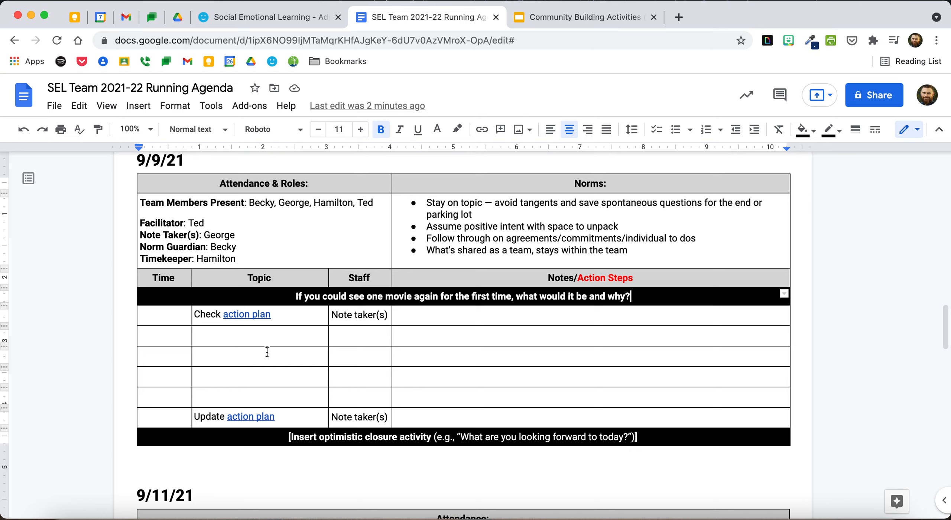
- Follow the action plan link from the 9/9/21 agenda and set Objective 1 to "New school-wide behavior expectations"
click(256, 317)
click(271, 329)
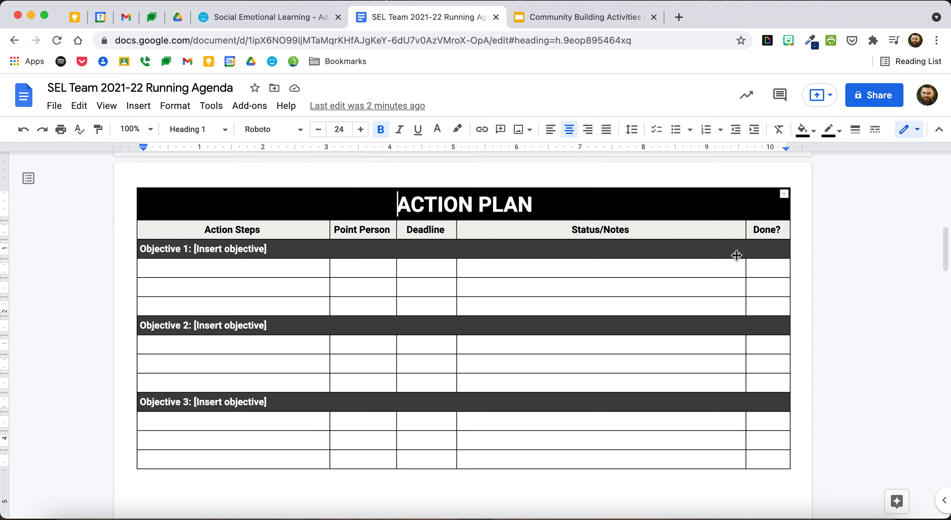
drag(267, 249, 194, 249)
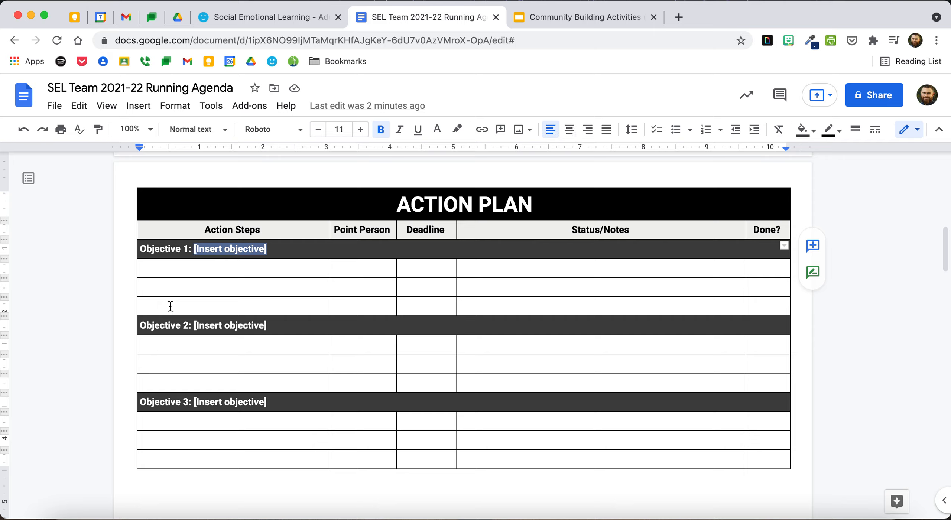
text(New)
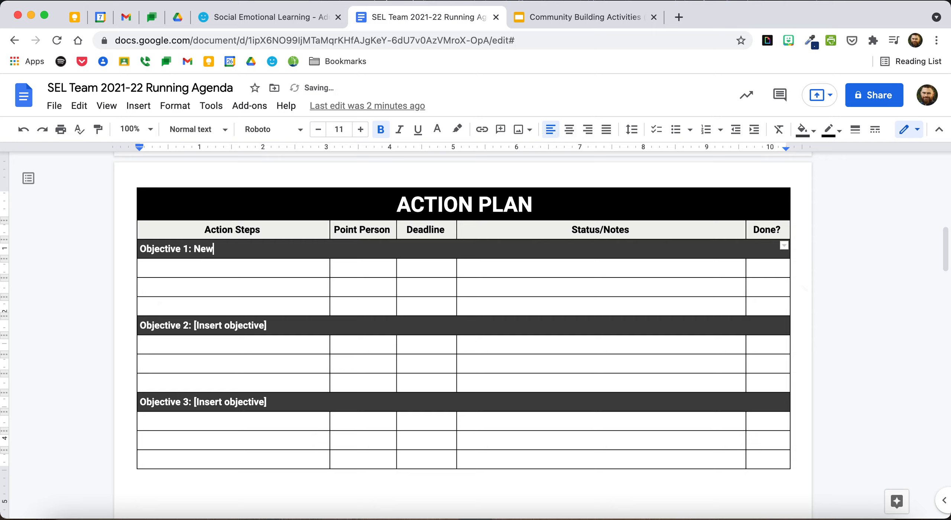
text( expectations)
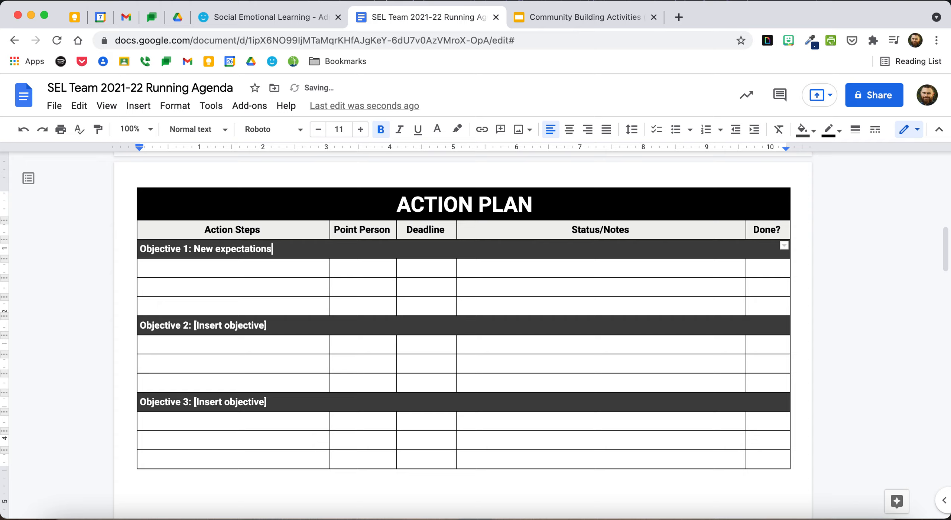
click(217, 249)
text(s)
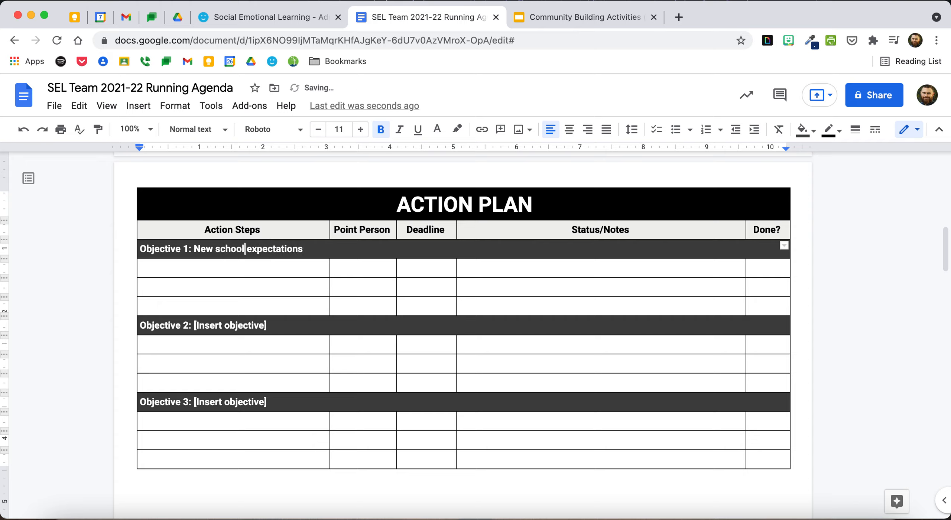
text(chool-wide behavior)
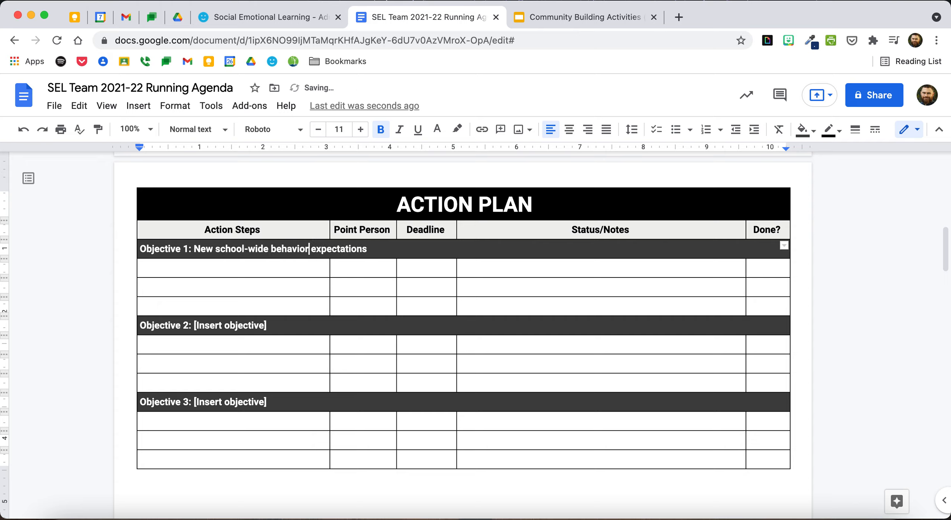
- Enter "Draft new expectations in table" and "Draft posters" as the first two action steps under Objective 1
click(258, 266)
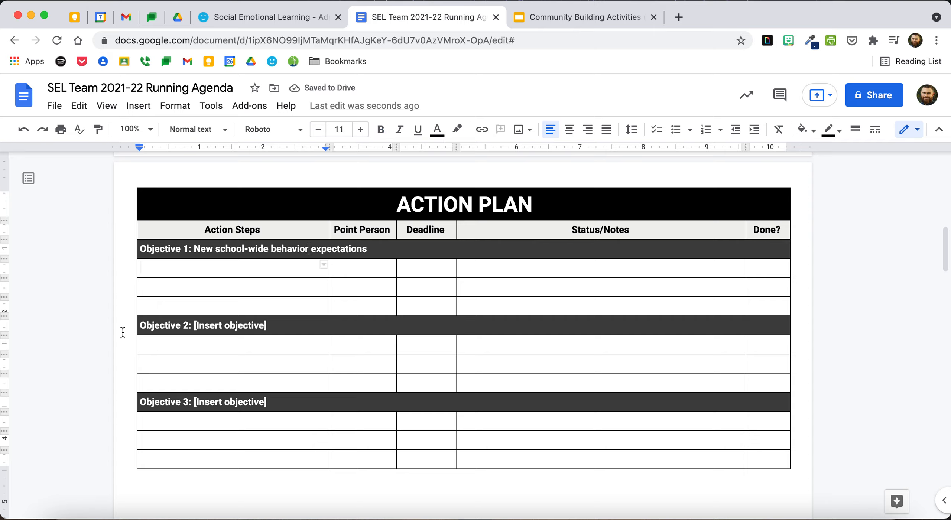
text(Draft )
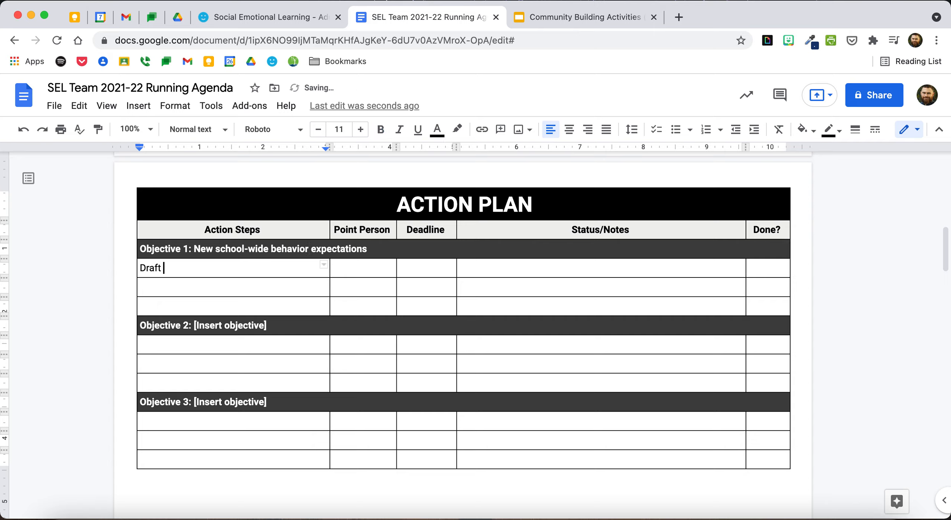
text(new expectations in table)
key(Return)
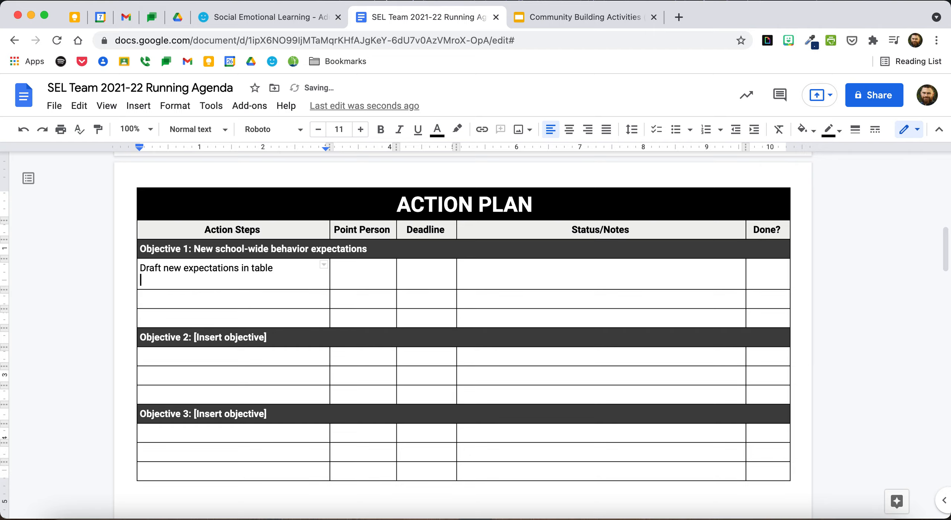
key(BackSpace)
click(170, 284)
text(Draft po)
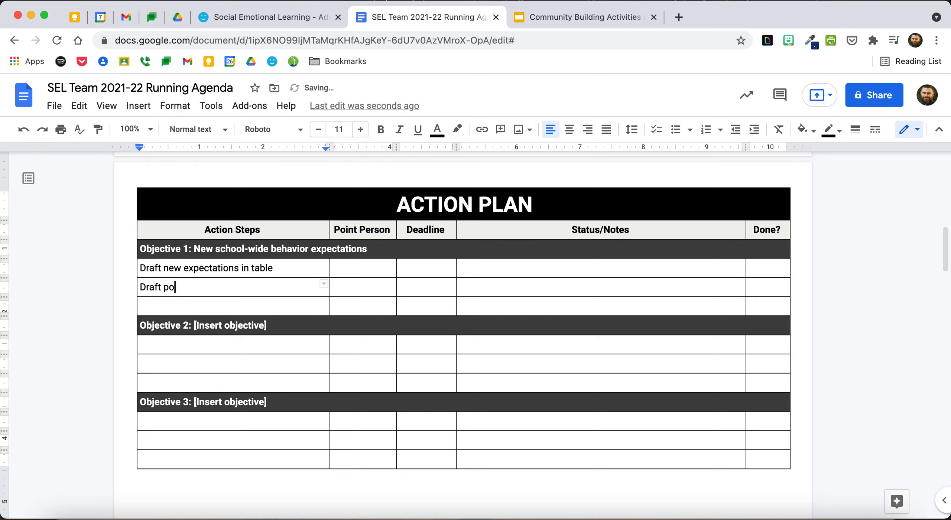
text(sters)
- Enter "Get feedback on posters" as the third action step under Objective 1
click(185, 302)
text(Get ff)
key(BackSpace)
text(ee)
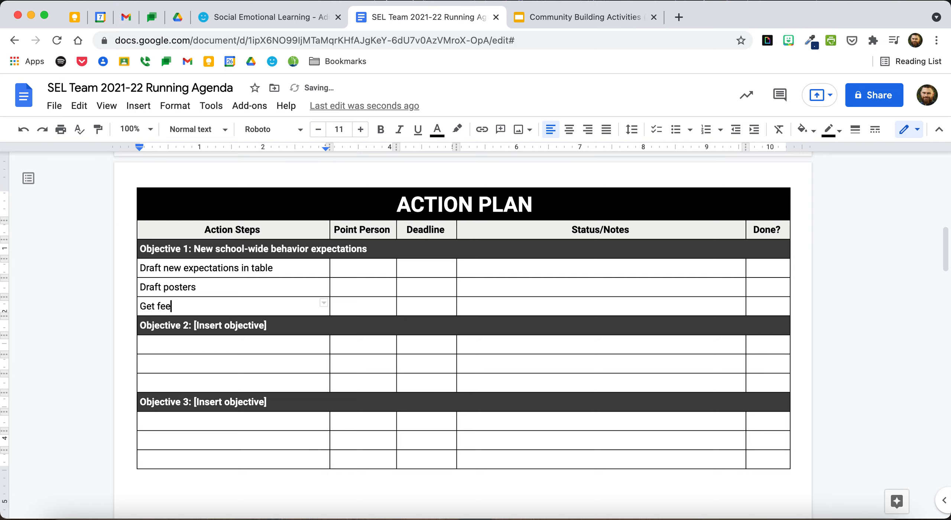
text(dback on posters)
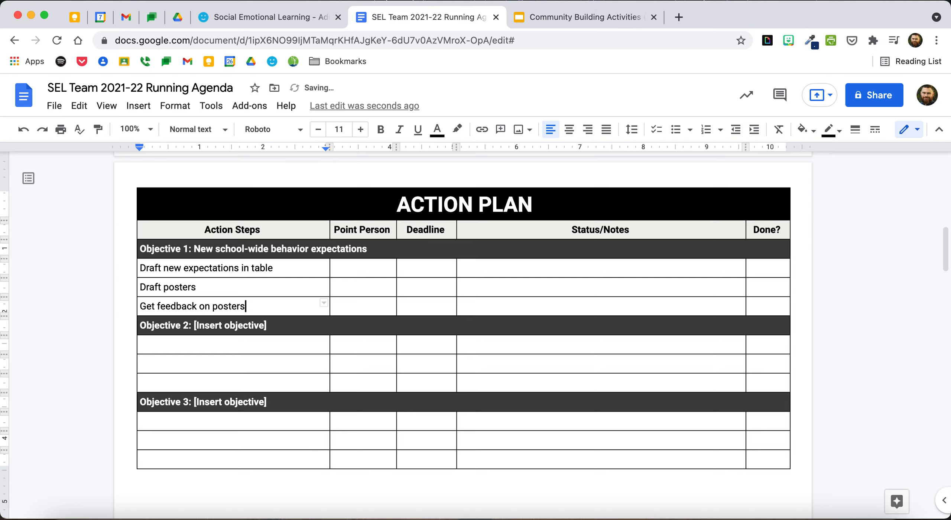
click(344, 265)
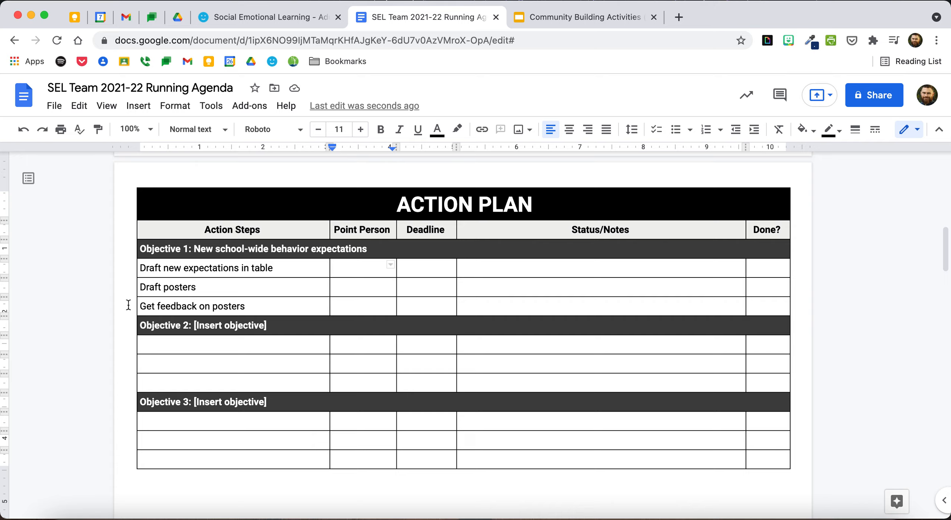
- Review the action plan table alongside the 9/9/21 agenda's check and update action plan rows
scroll(128, 304, down, 10)
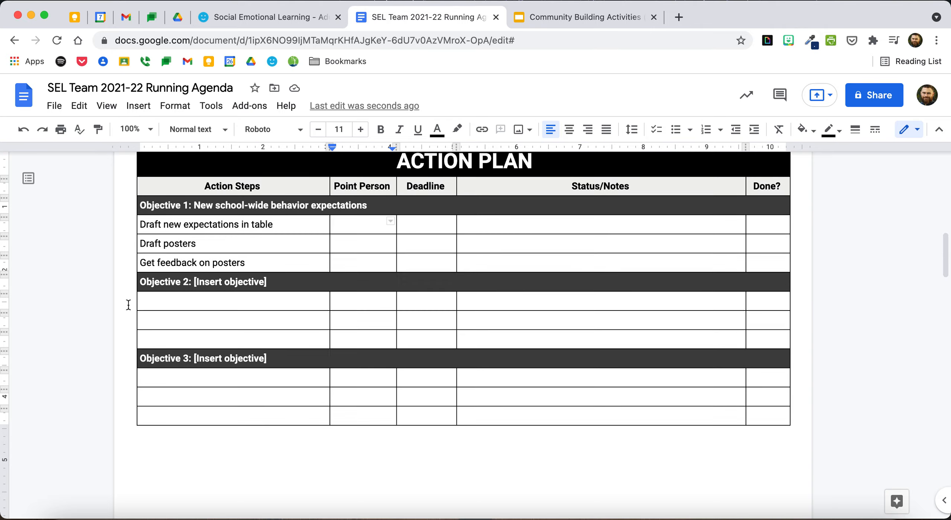
scroll(128, 304, up, 15)
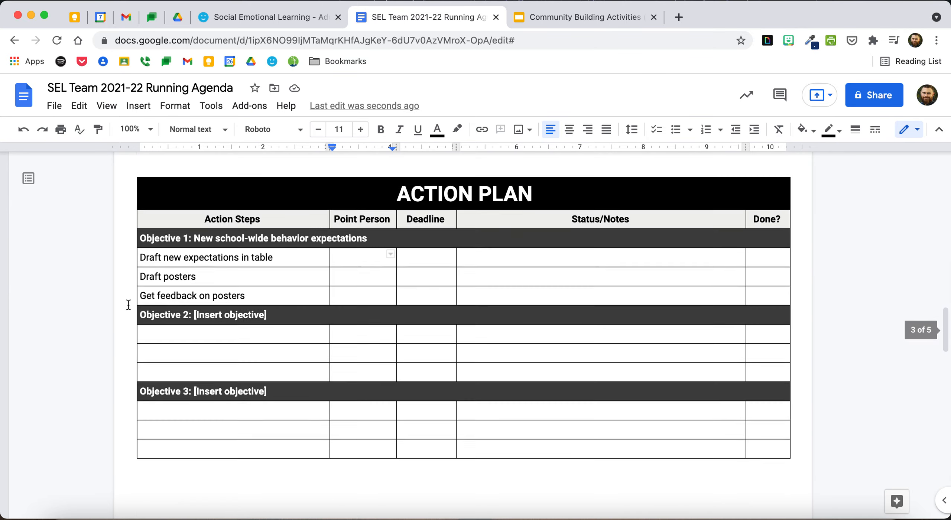
scroll(128, 305, down, 8)
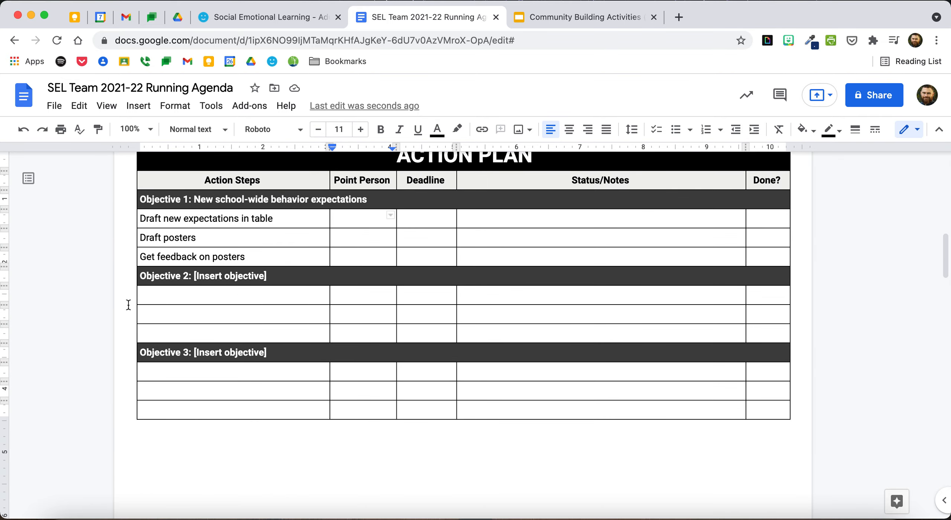
scroll(128, 305, down, 8)
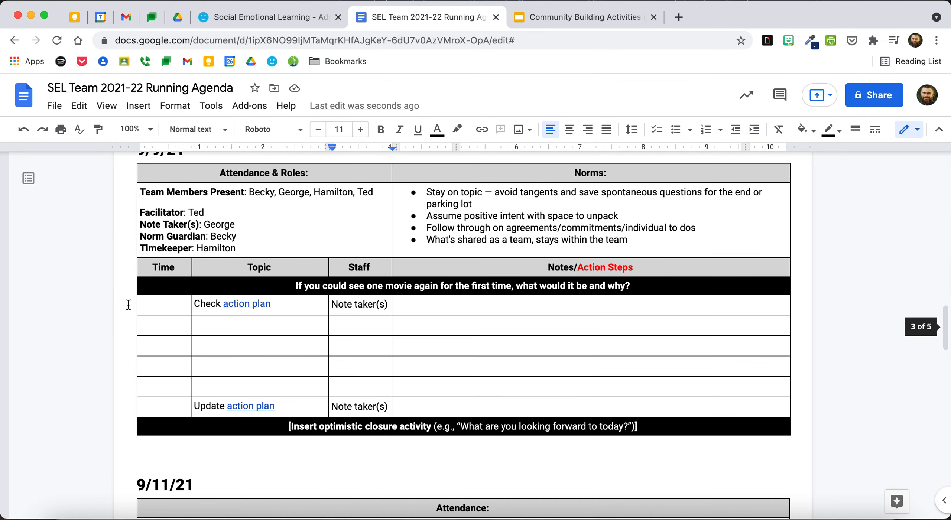
scroll(129, 305, down, 1)
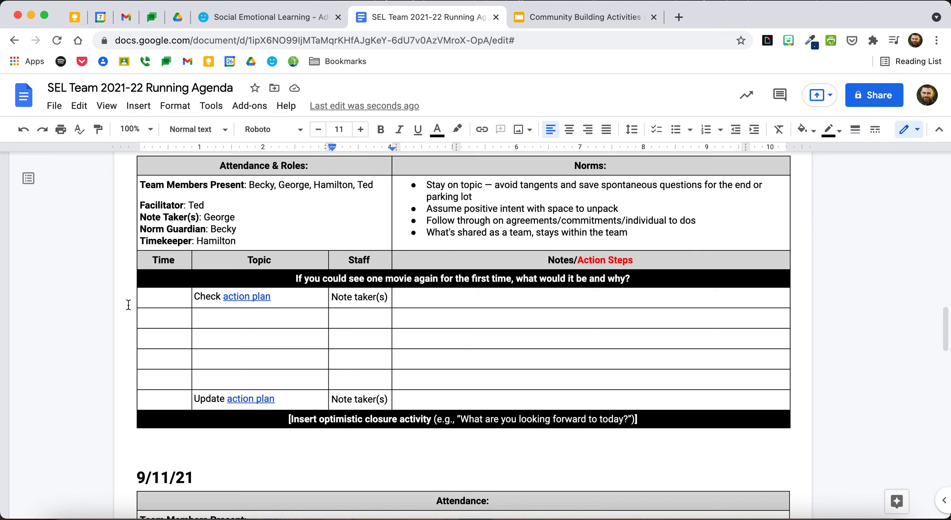
scroll(128, 305, up, 1)
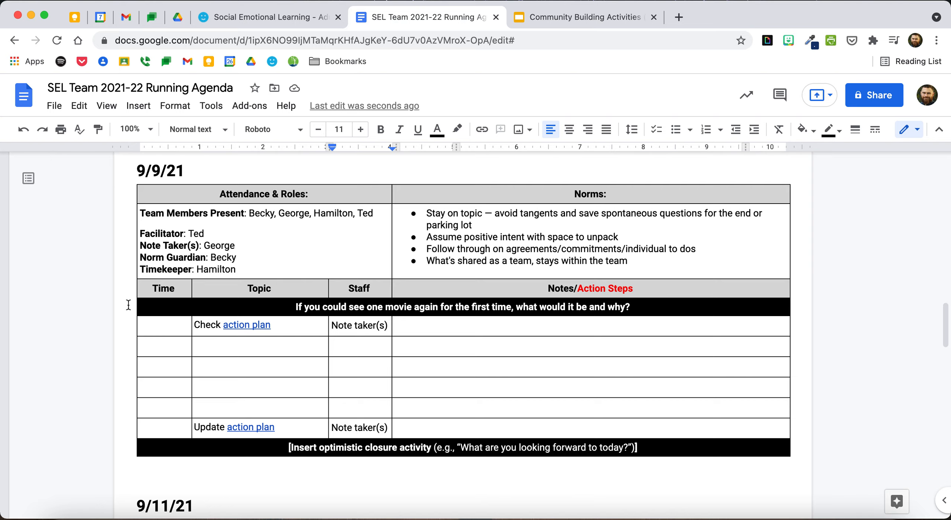
scroll(129, 304, up, 15)
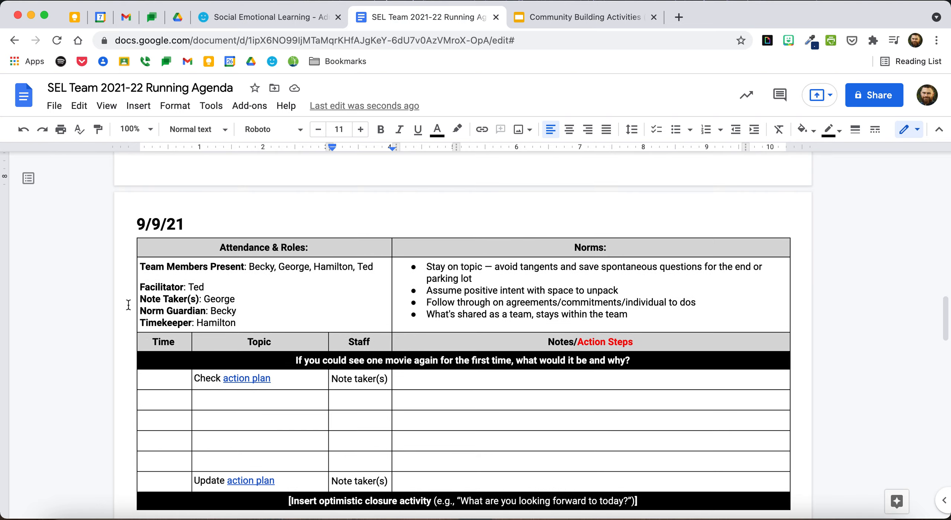
scroll(128, 305, up, 5)
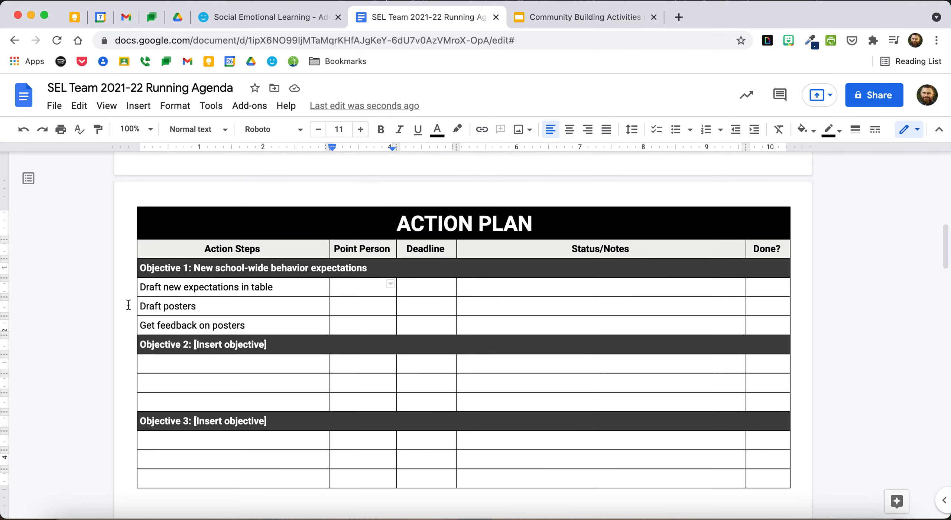
scroll(128, 305, down, 5)
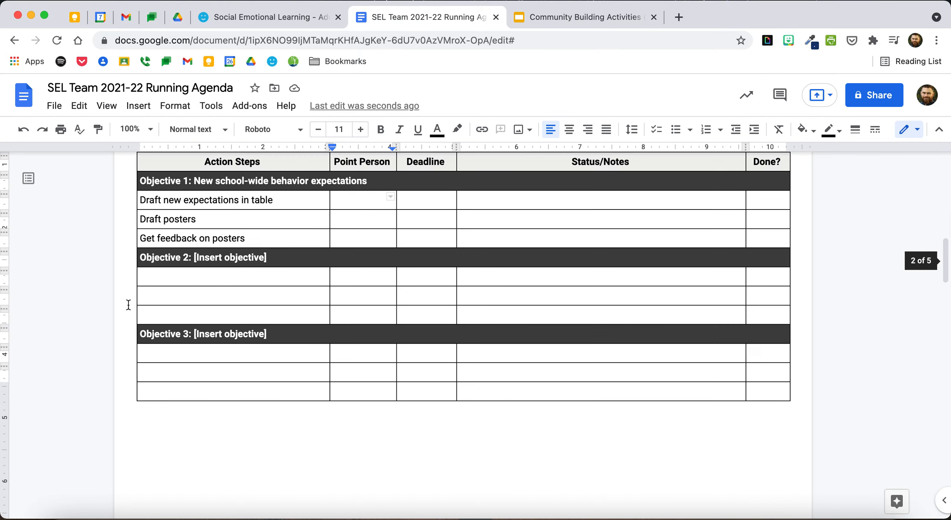
scroll(128, 305, down, 15)
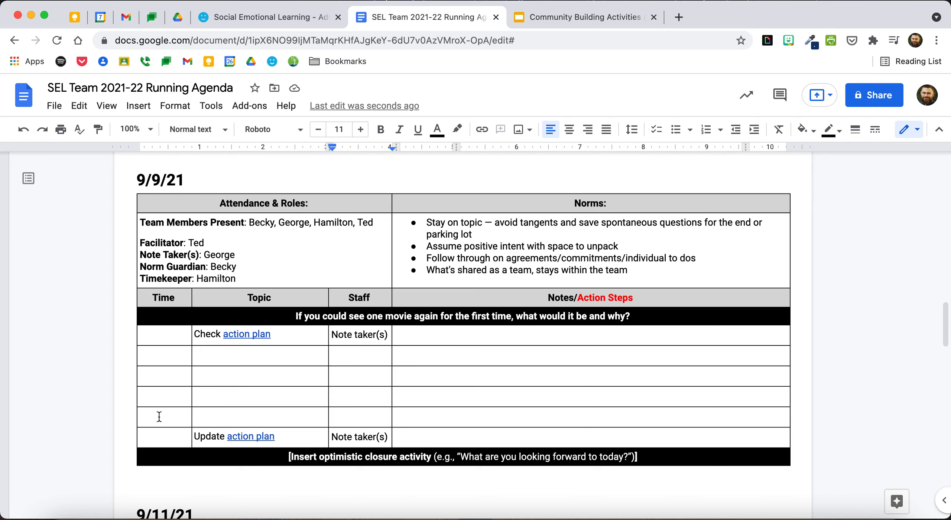
scroll(159, 416, up, 15)
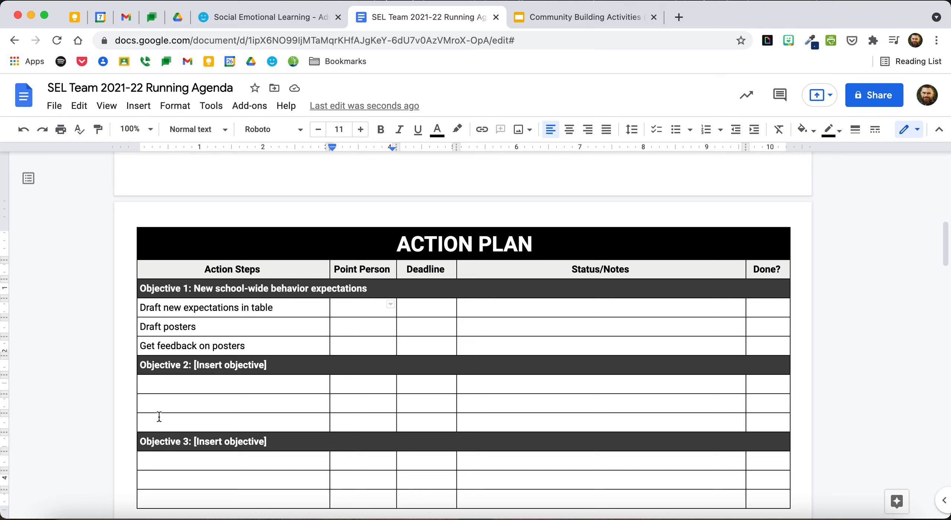
scroll(108, 355, down, 2)
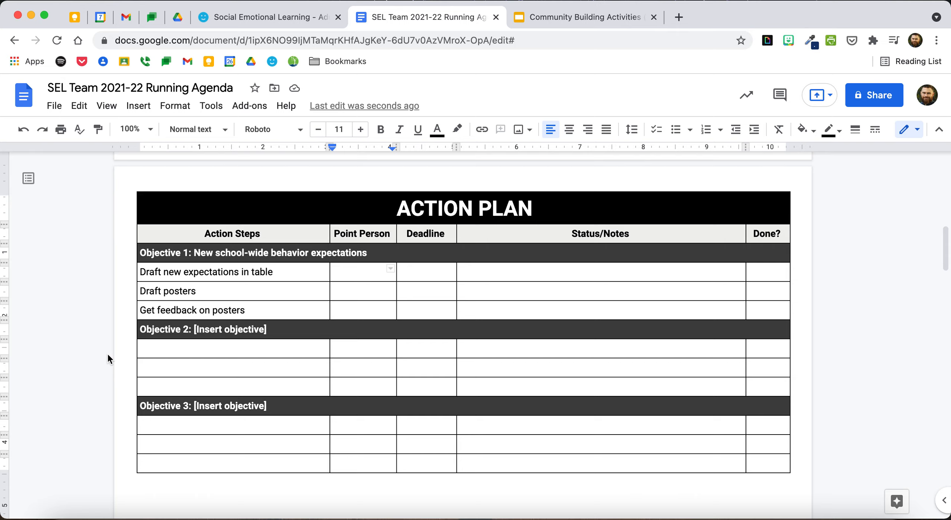
scroll(107, 355, down, 5)
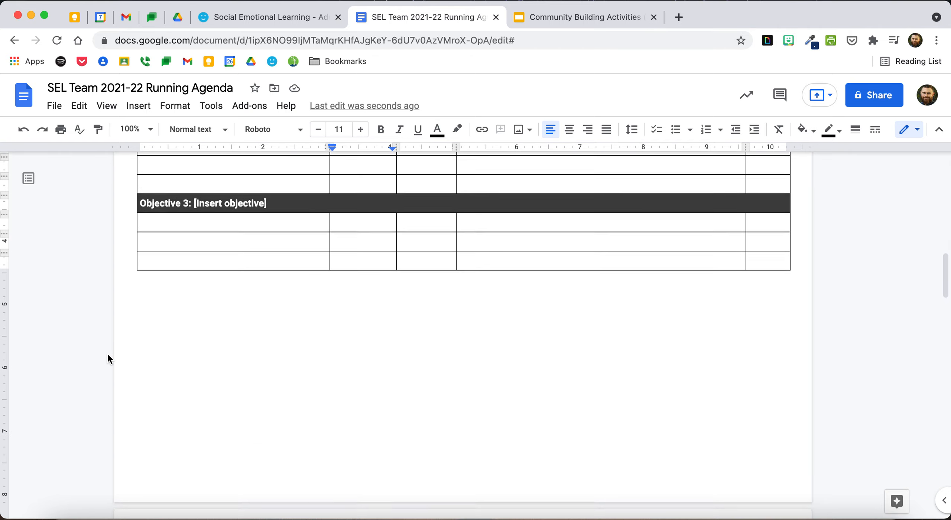
scroll(108, 355, down, 10)
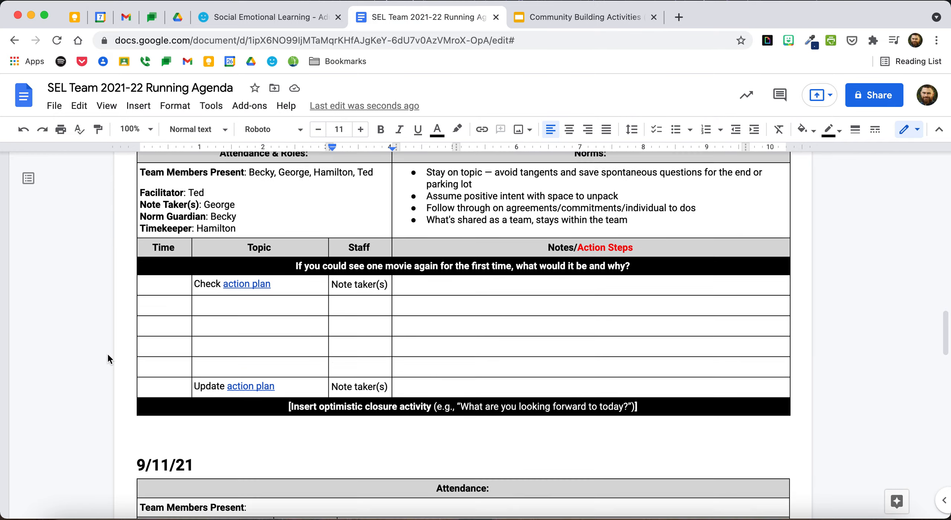
scroll(108, 355, up, 1)
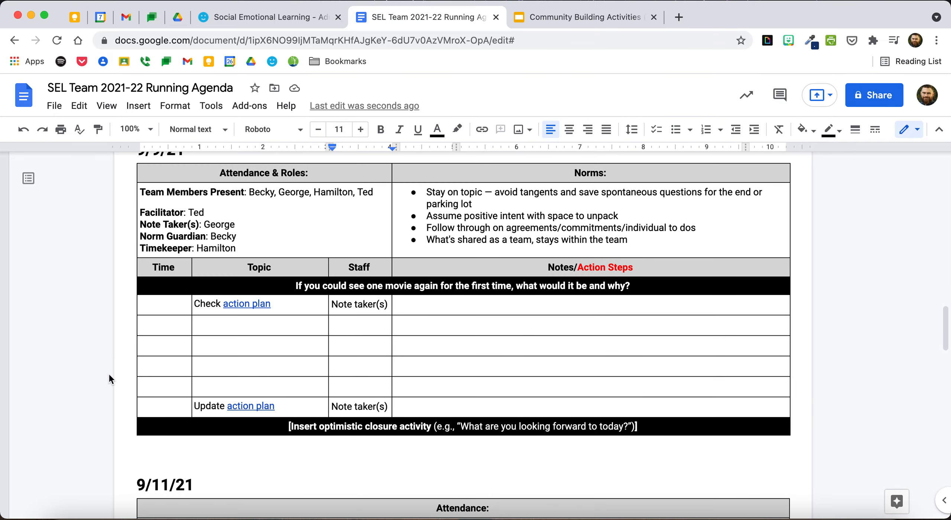
scroll(109, 375, up, 1)
scroll(108, 375, down, 3)
scroll(109, 376, down, 3)
scroll(109, 376, up, 1)
scroll(109, 376, down, 5)
scroll(109, 376, up, 6)
scroll(109, 375, up, 5)
scroll(109, 376, down, 2)
scroll(109, 375, up, 2)
scroll(109, 376, down, 2)
scroll(109, 383, up, 2)
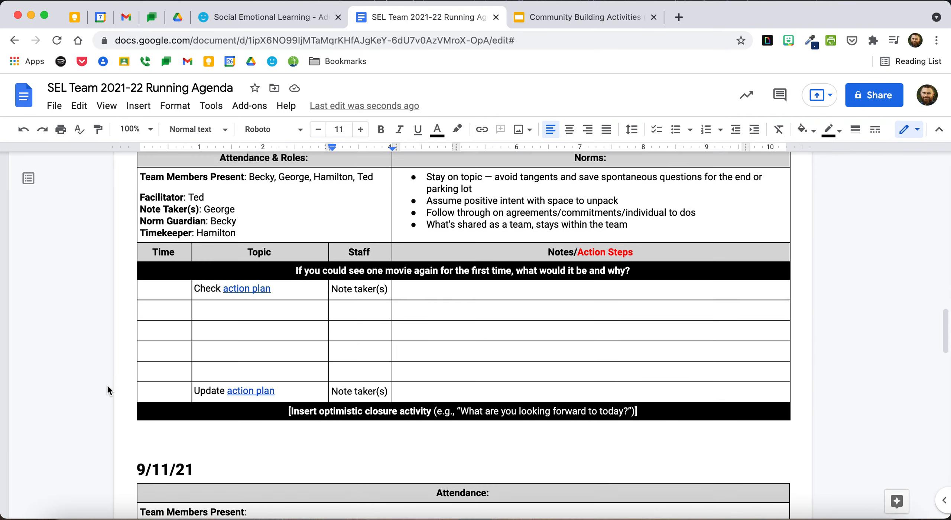
scroll(107, 384, down, 7)
scroll(108, 386, up, 7)
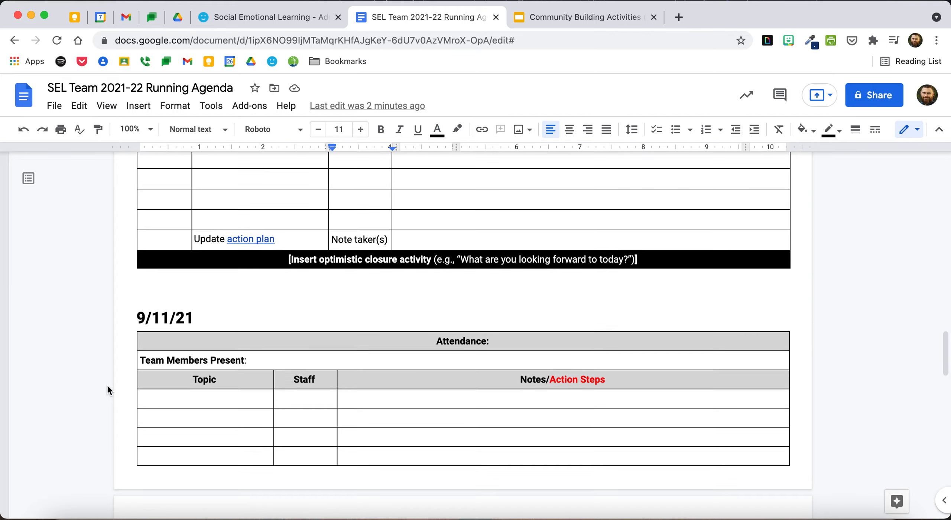
scroll(108, 388, up, 1)
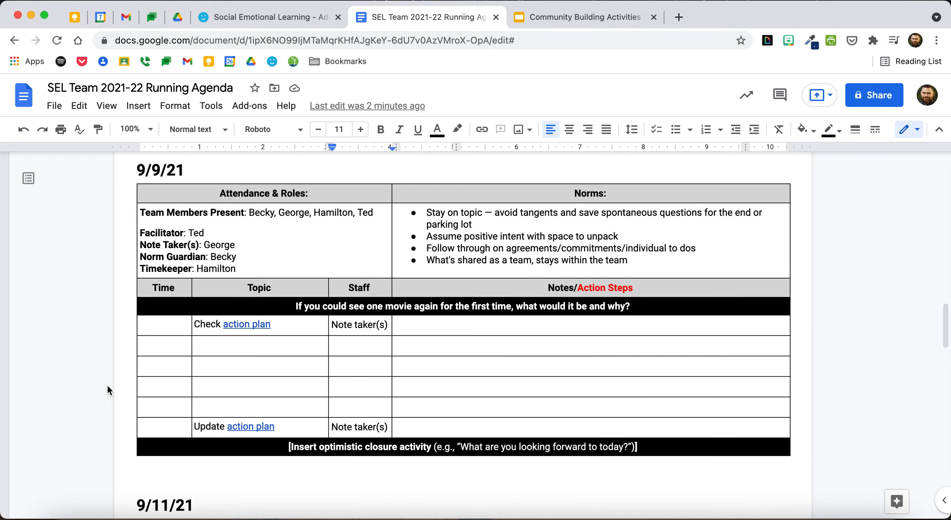
- Copy the whole meeting template, from its add-date heading through the optimistic closure row
scroll(123, 397, down, 5)
scroll(120, 393, down, 10)
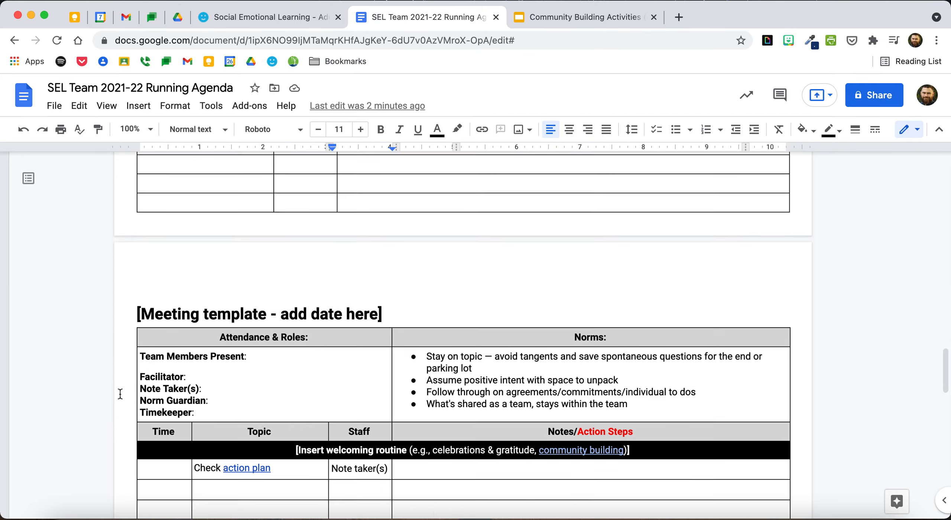
scroll(121, 392, up, 2)
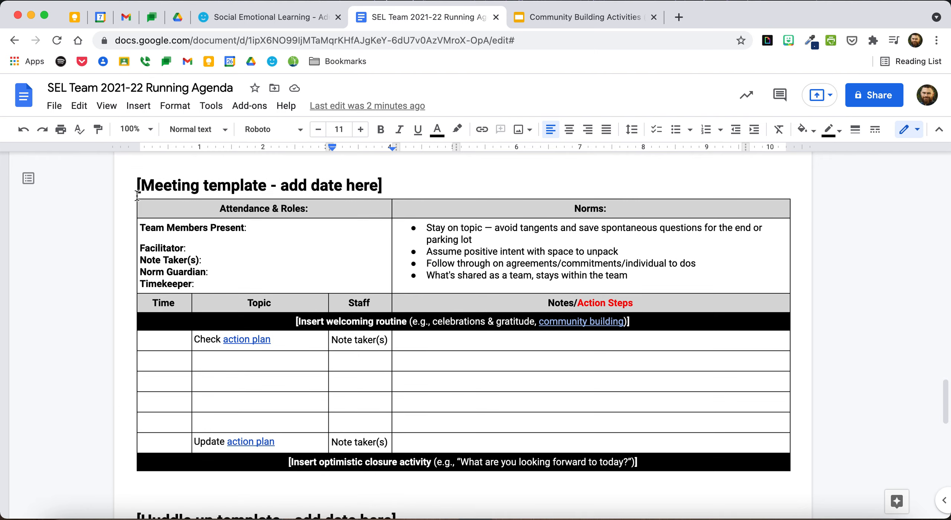
click(134, 189)
scroll(247, 271, down, 1)
shift+click(429, 454)
key(super+c)
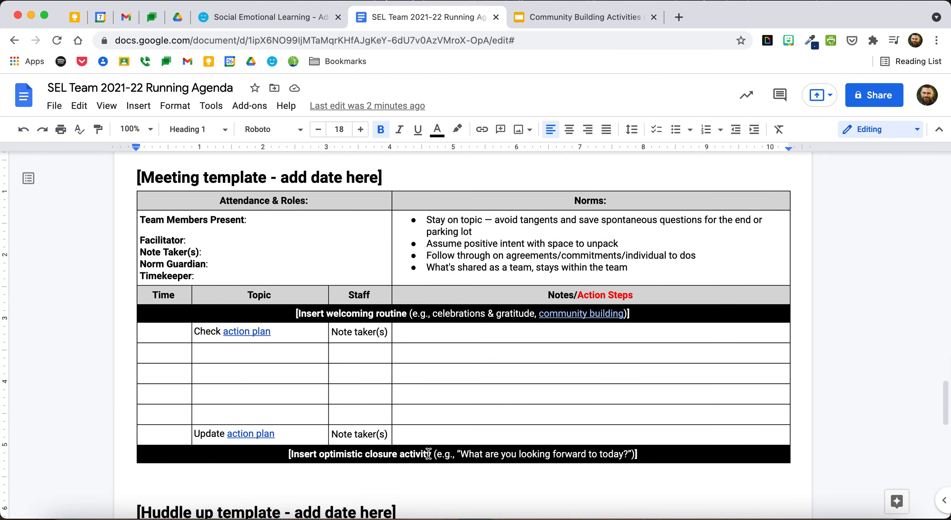
- Add blank lines below the 9/11/21 huddle table and paste the copied meeting template there
scroll(428, 452, up, 8)
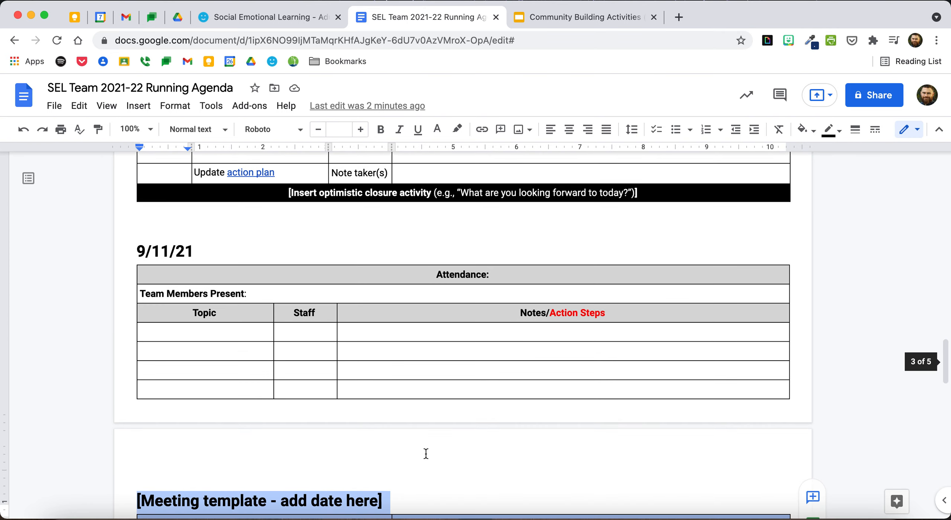
scroll(245, 439, down, 1)
click(232, 433)
key(Return)
key(Return)
key(Return)
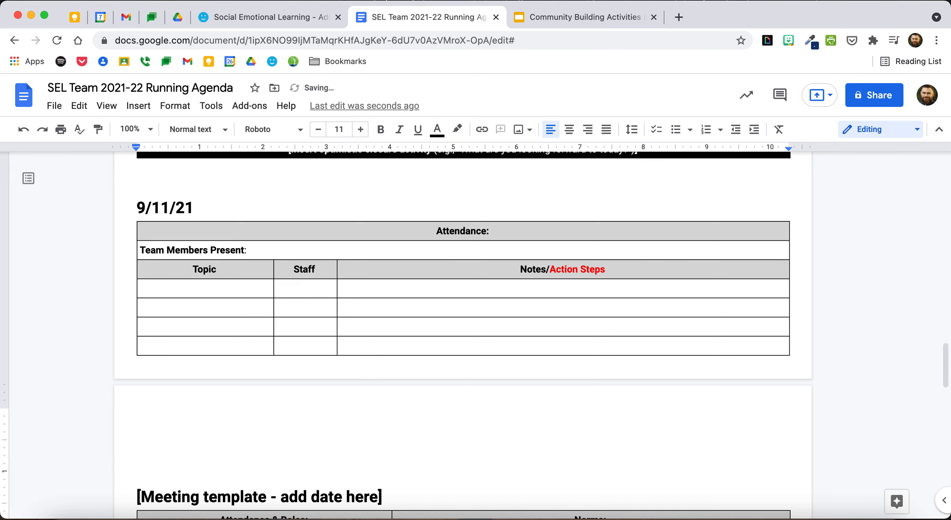
key(super+v)
- Replace the pasted meeting template's heading with the date 9/14/21
scroll(219, 405, up, 3)
click(382, 287)
drag(381, 287, 113, 285)
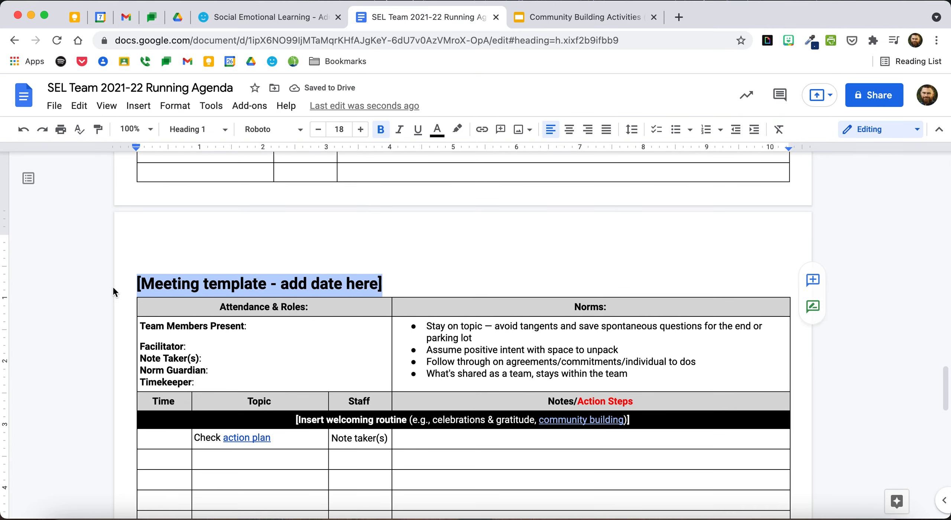
text(9/14/21)
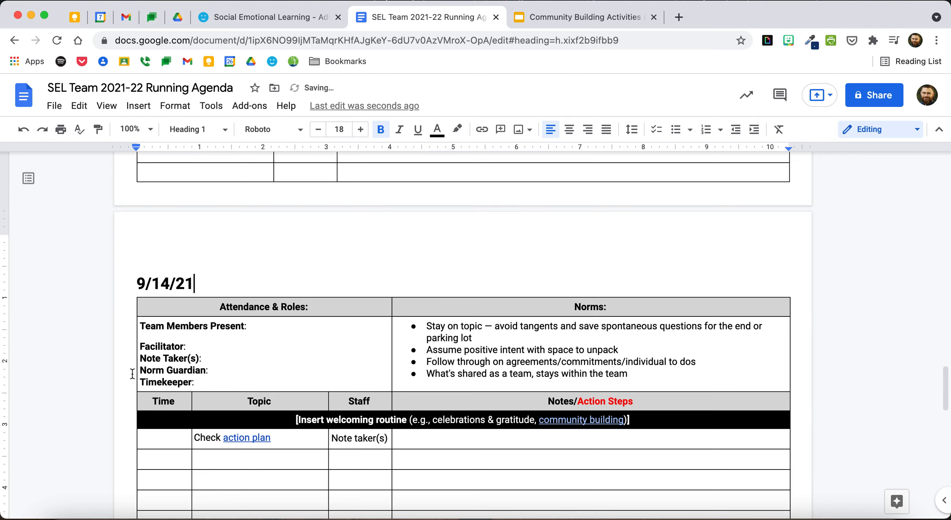
- Update the table of contents under the document title to include the new meeting entry
scroll(132, 379, down, 8)
scroll(132, 379, up, 20)
click(175, 304)
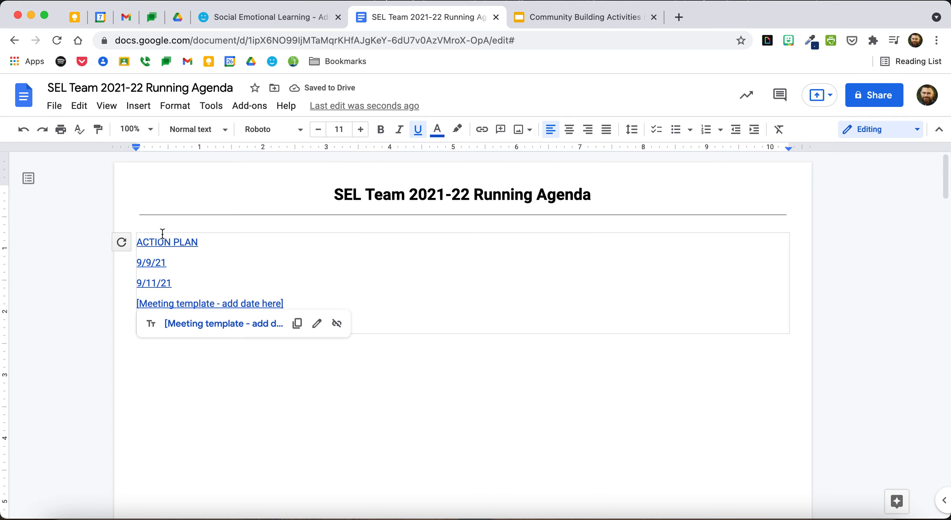
click(121, 243)
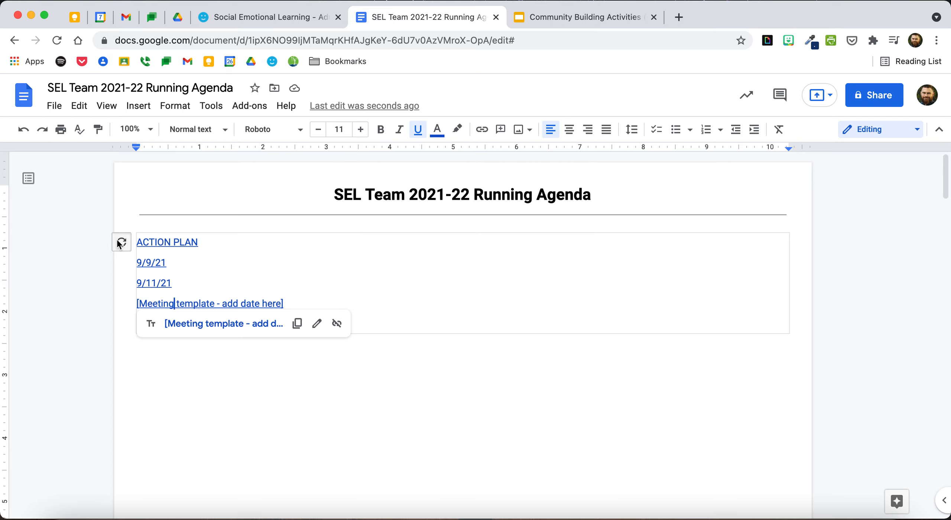